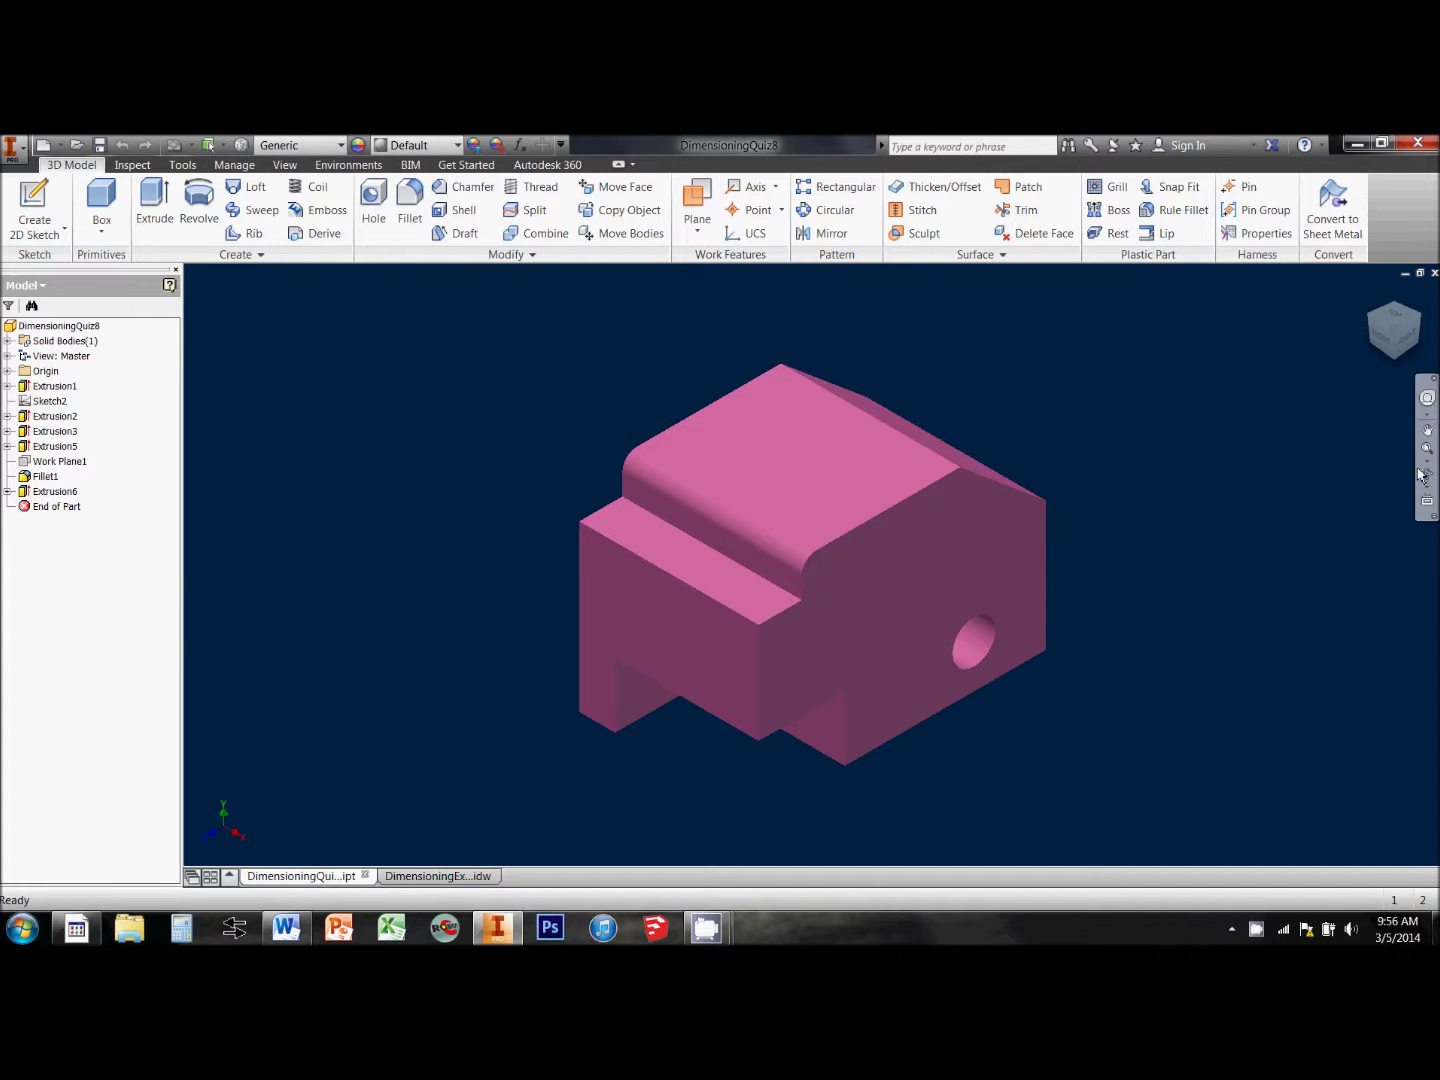
# Orbit the DimensioningQuiz8 part to inspect it, then return it to the home isometric view.
pyautogui.click(1426, 475)
pyautogui.moveTo(861, 569); pyautogui.dragTo(890, 570)
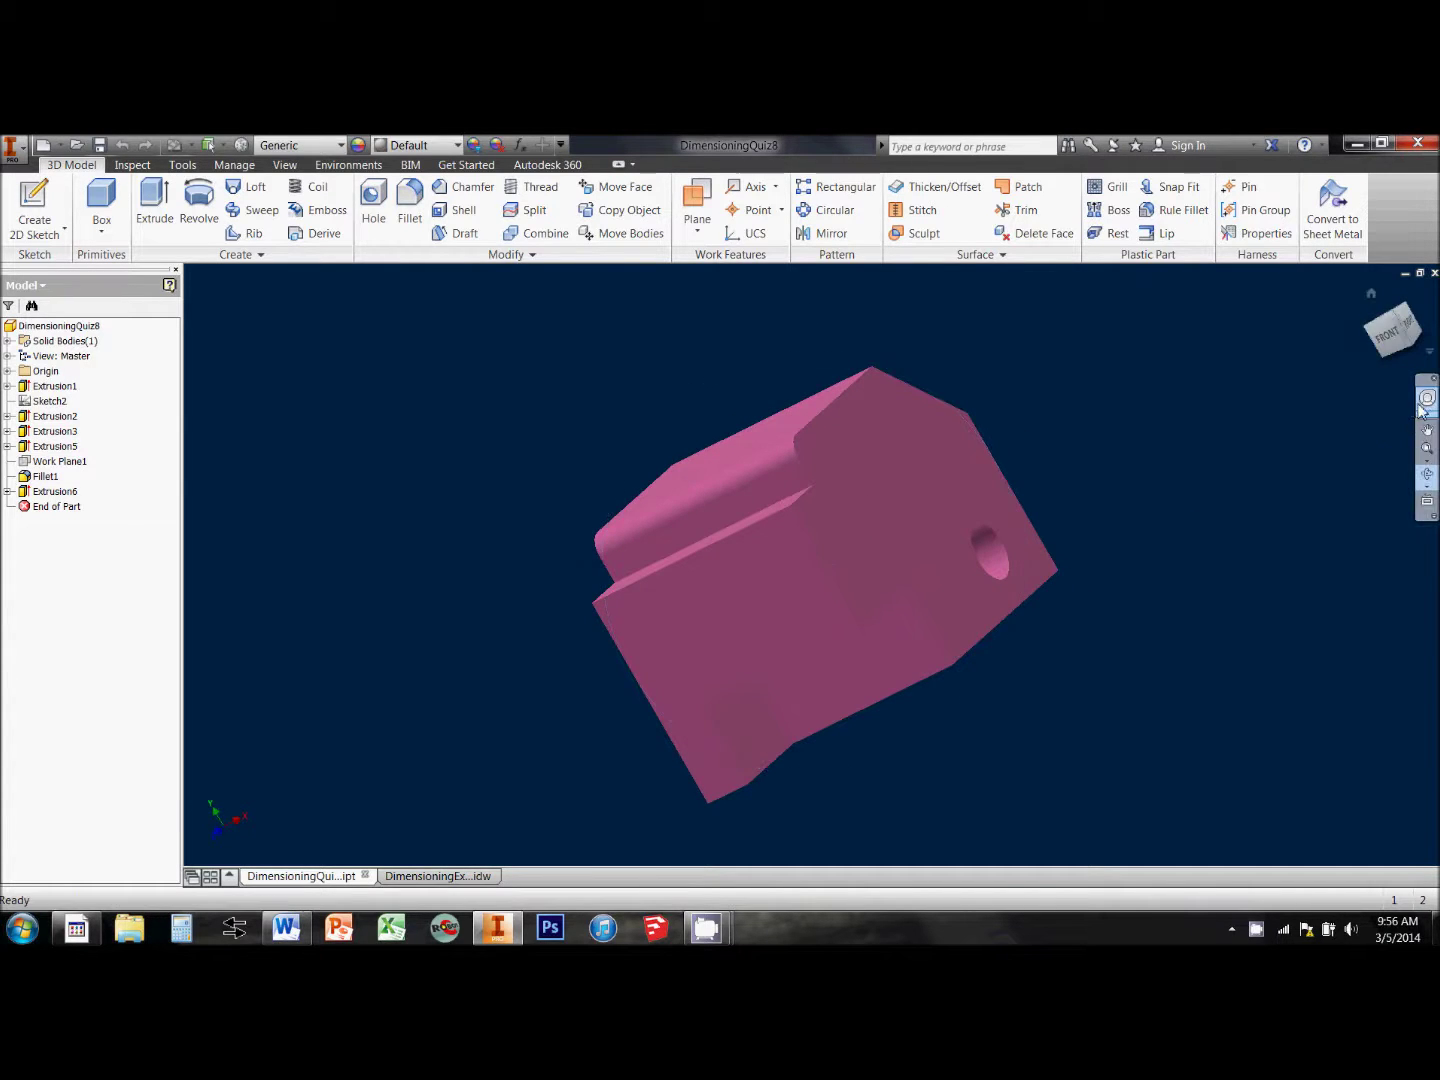
pyautogui.click(1373, 295)
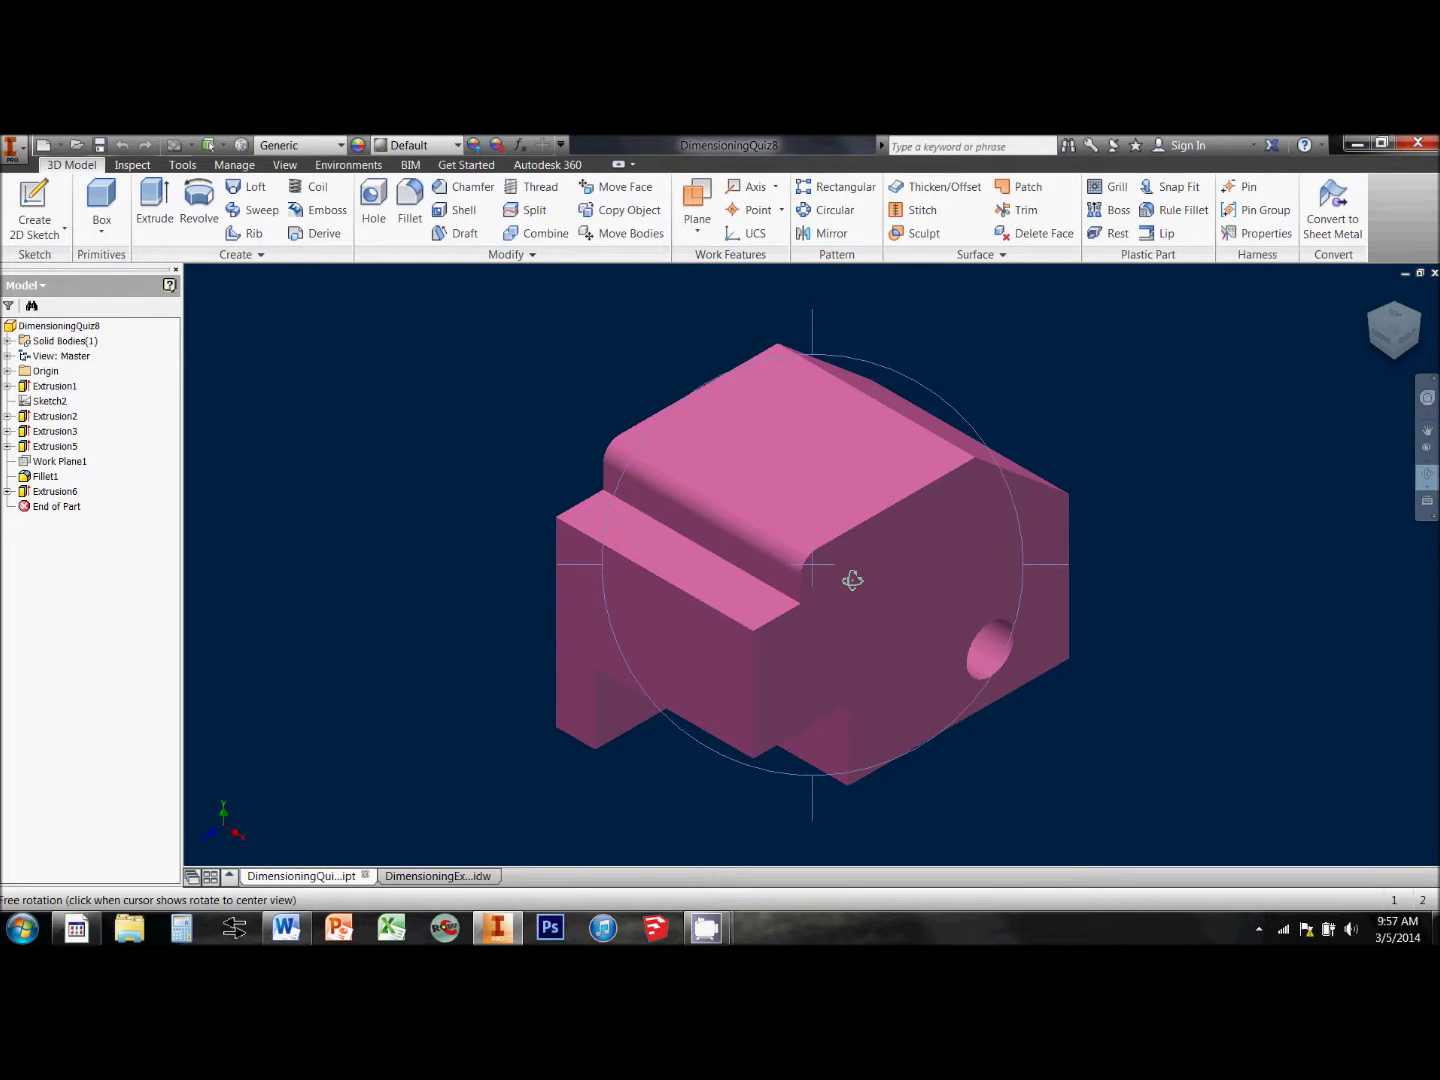
# On the DimensioningExample sheet, place a 1:15 front base view at the lower left.
pyautogui.click(450, 876)
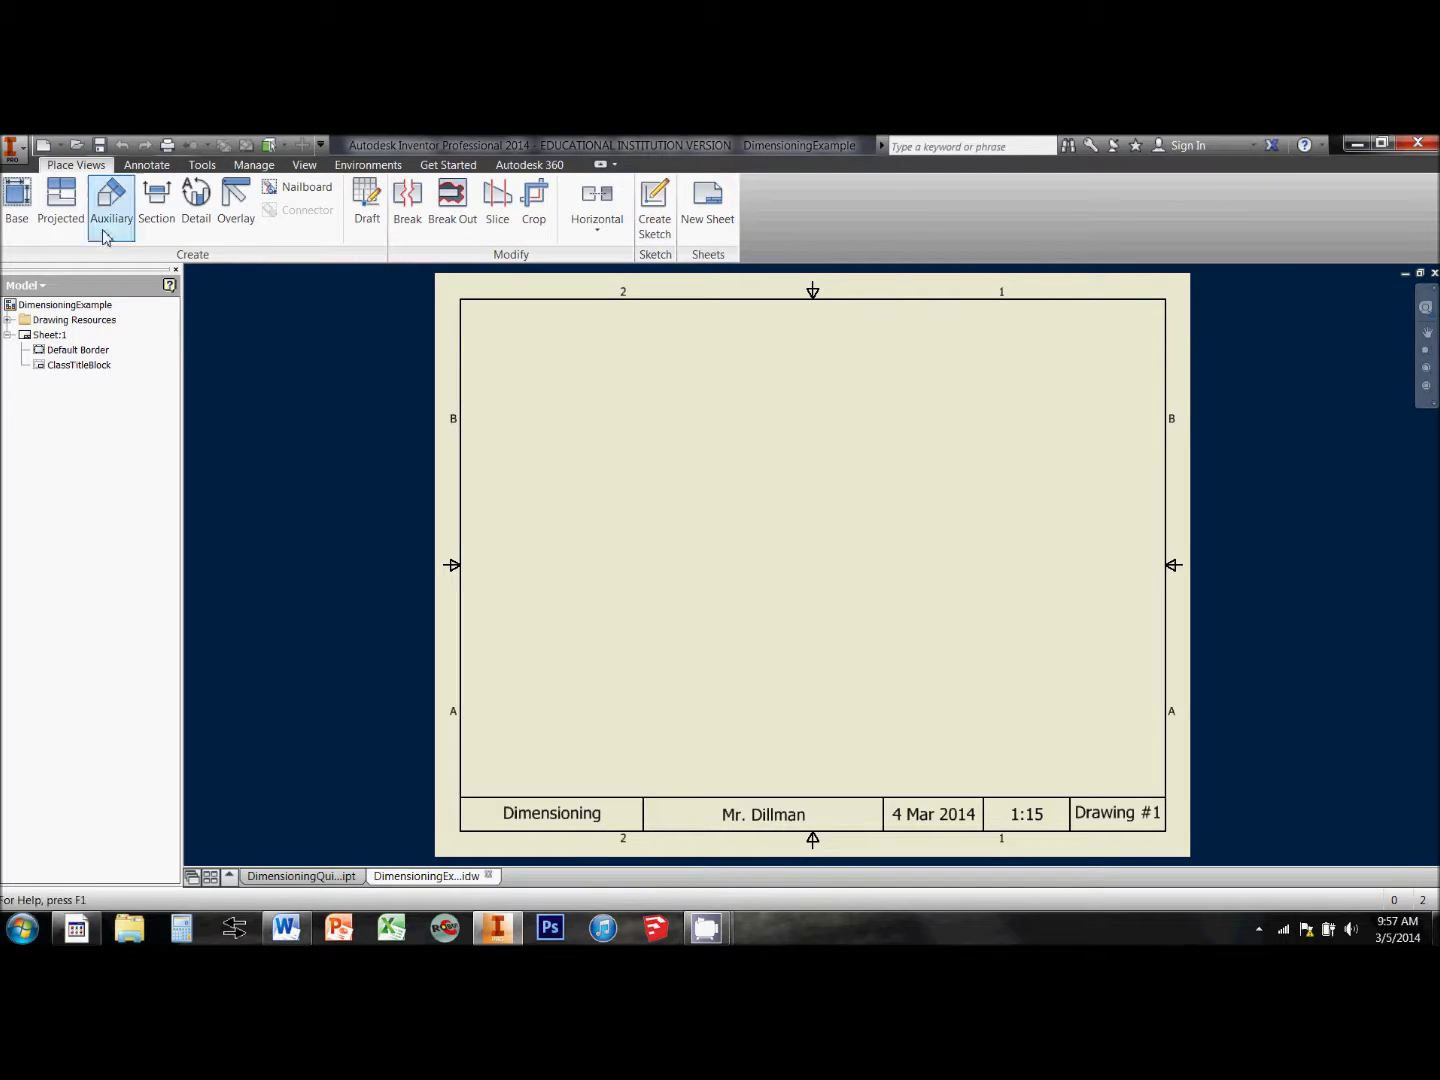
pyautogui.click(17, 200)
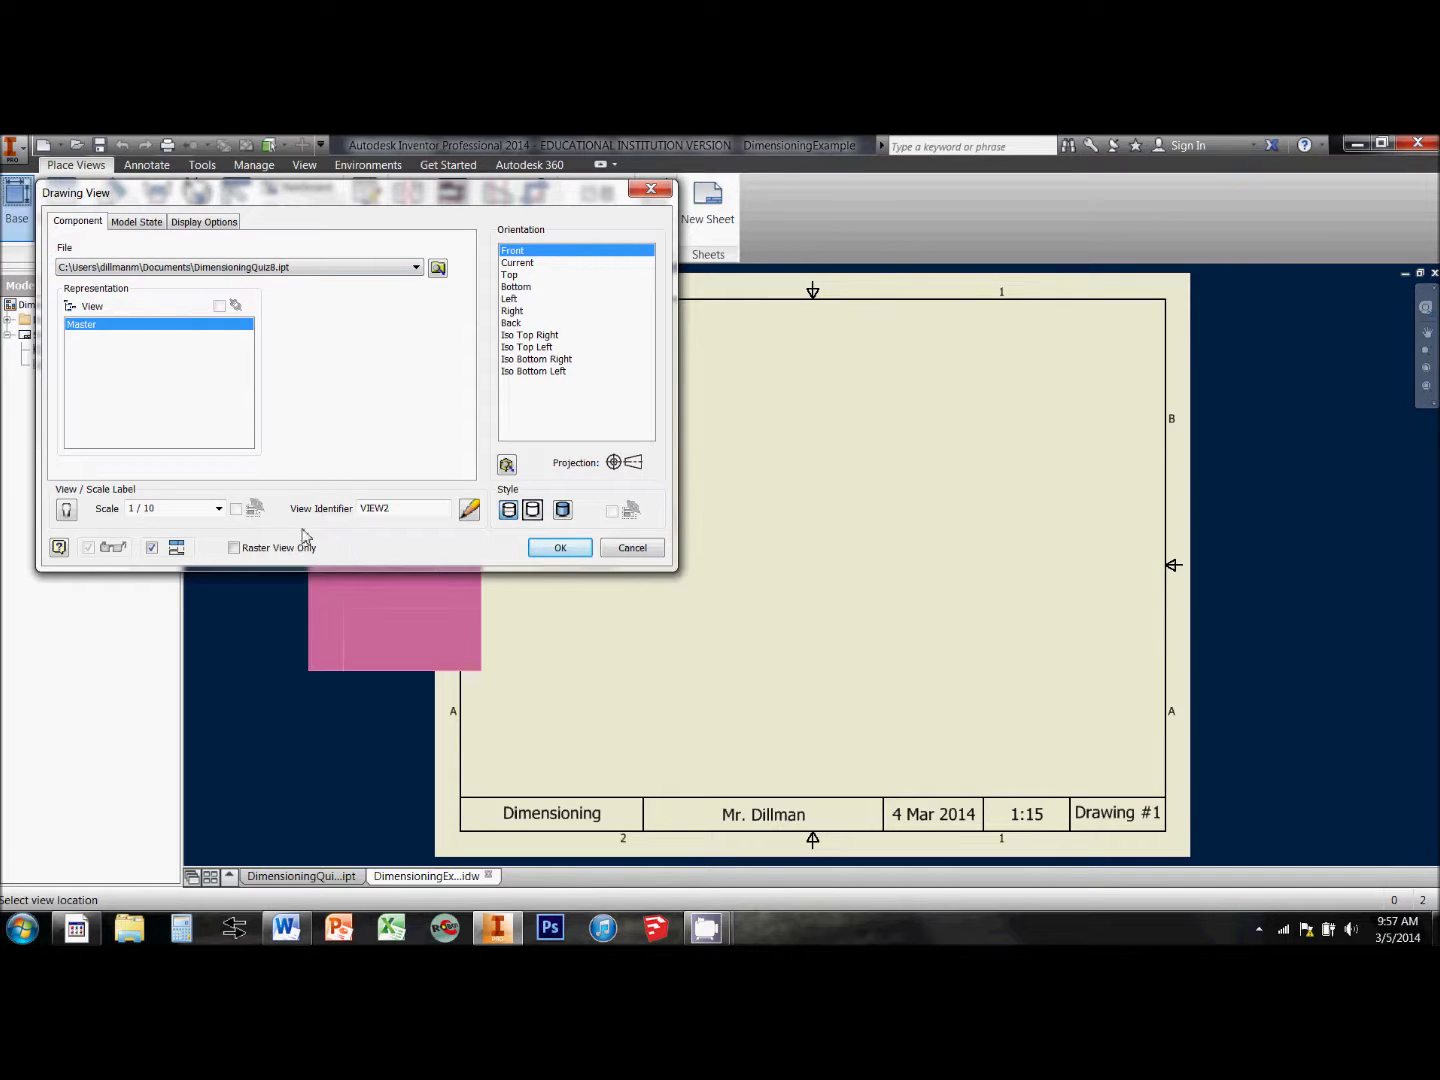
pyautogui.click(203, 512)
pyautogui.click(194, 510)
pyautogui.press('BackSpace')
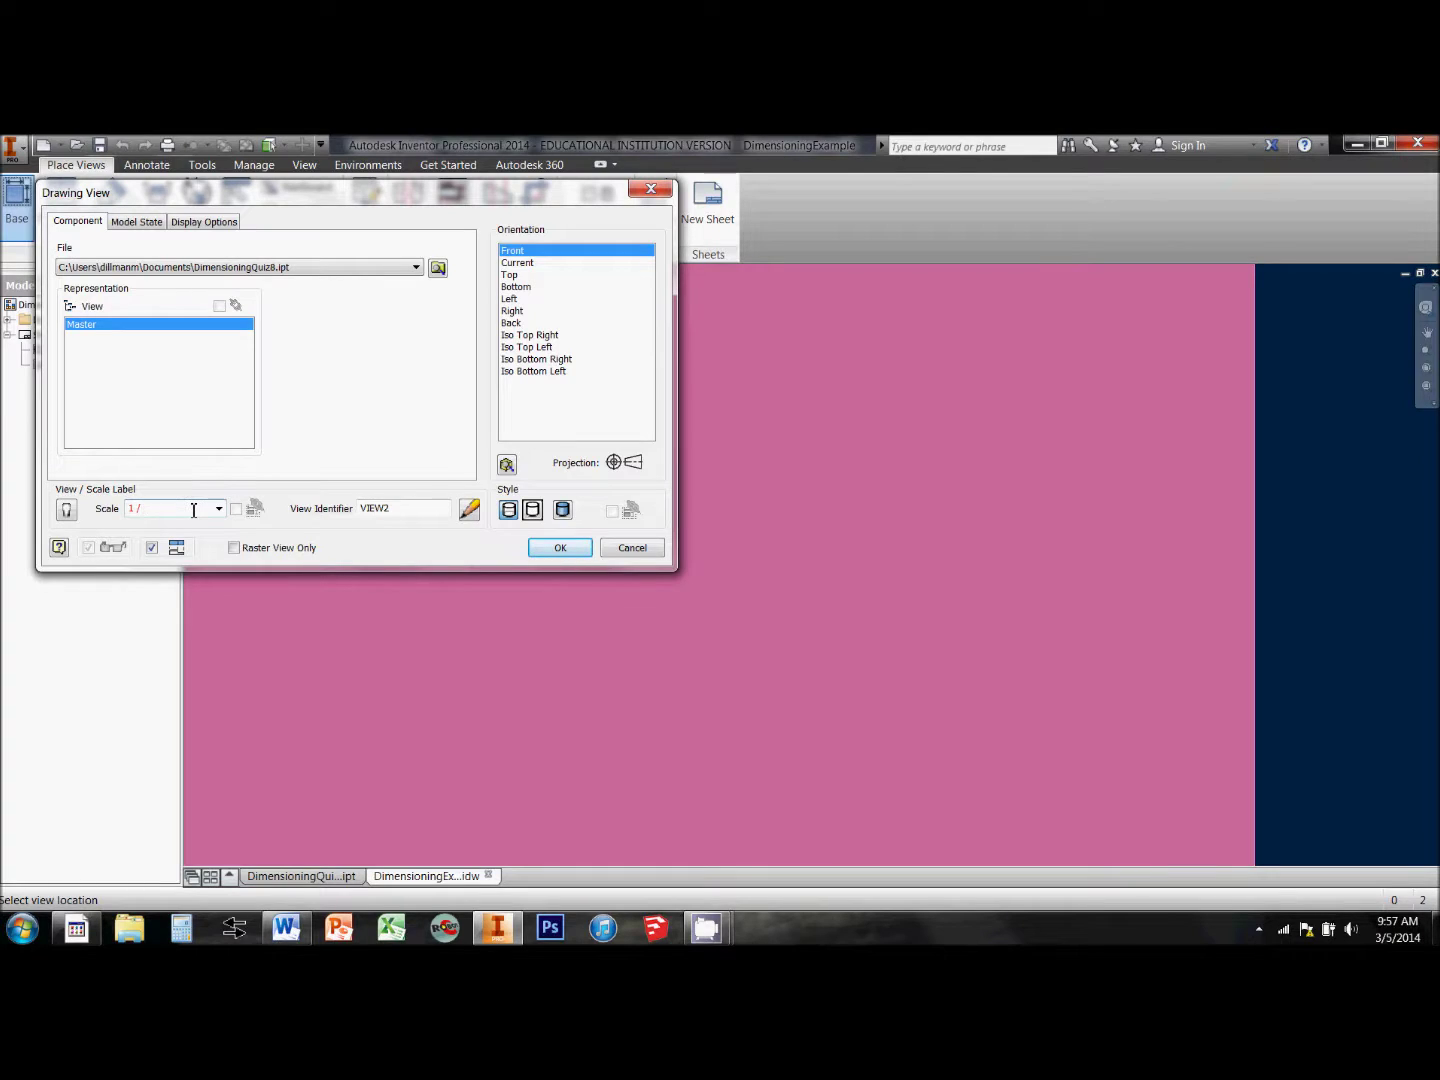
pyautogui.write('15')
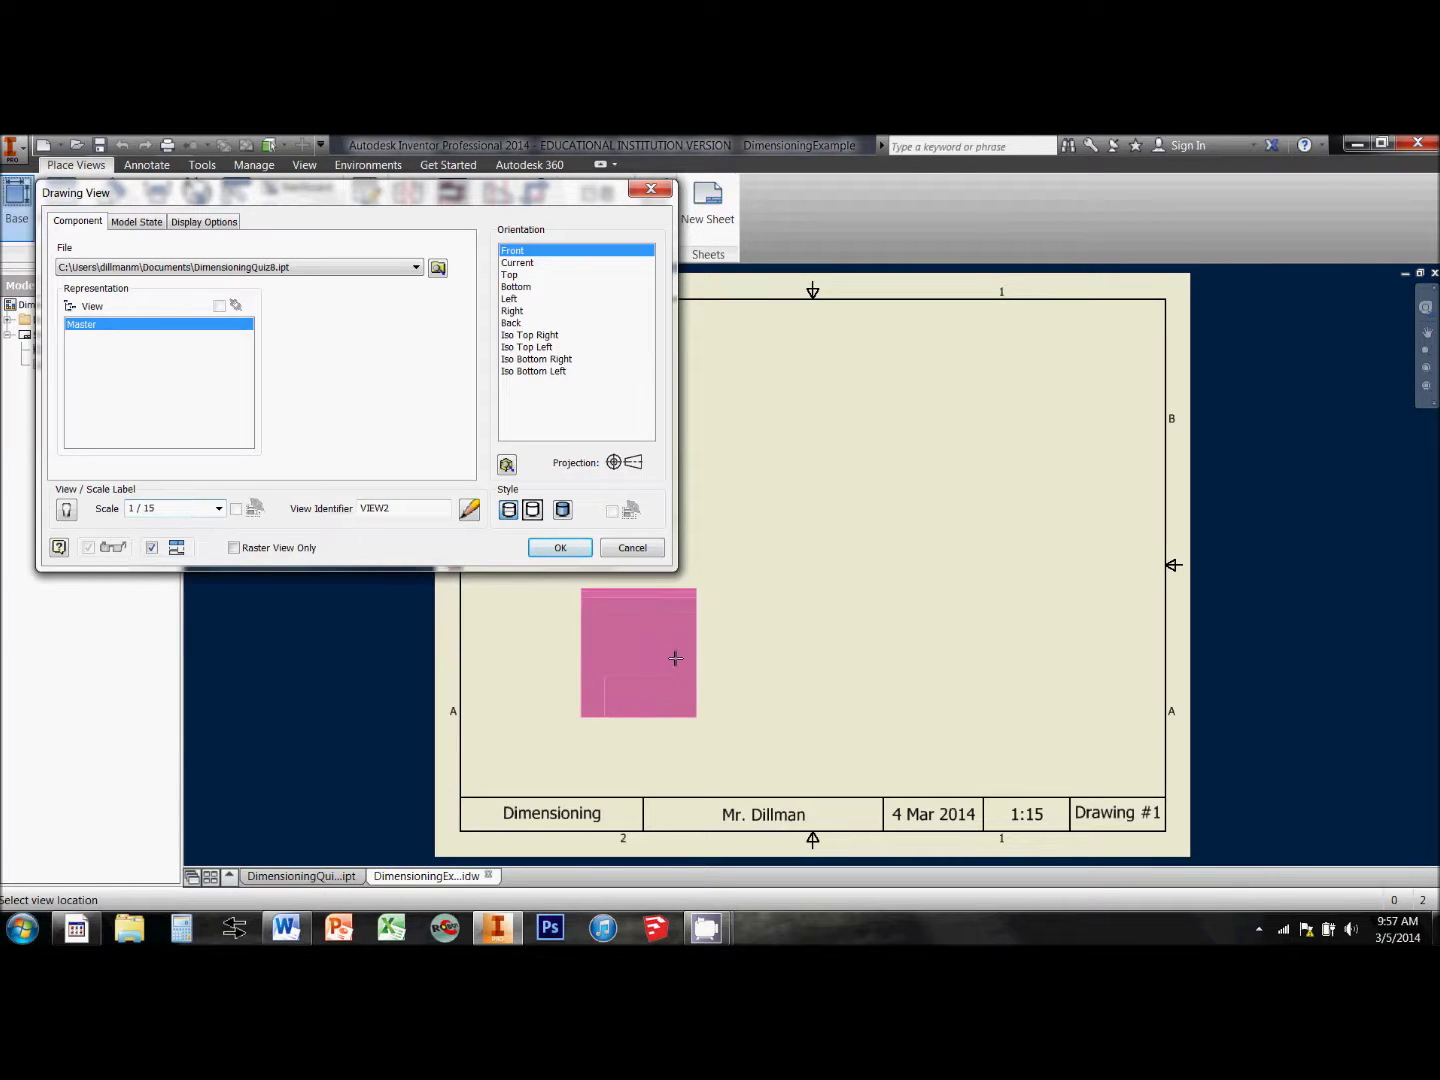
pyautogui.click(646, 671)
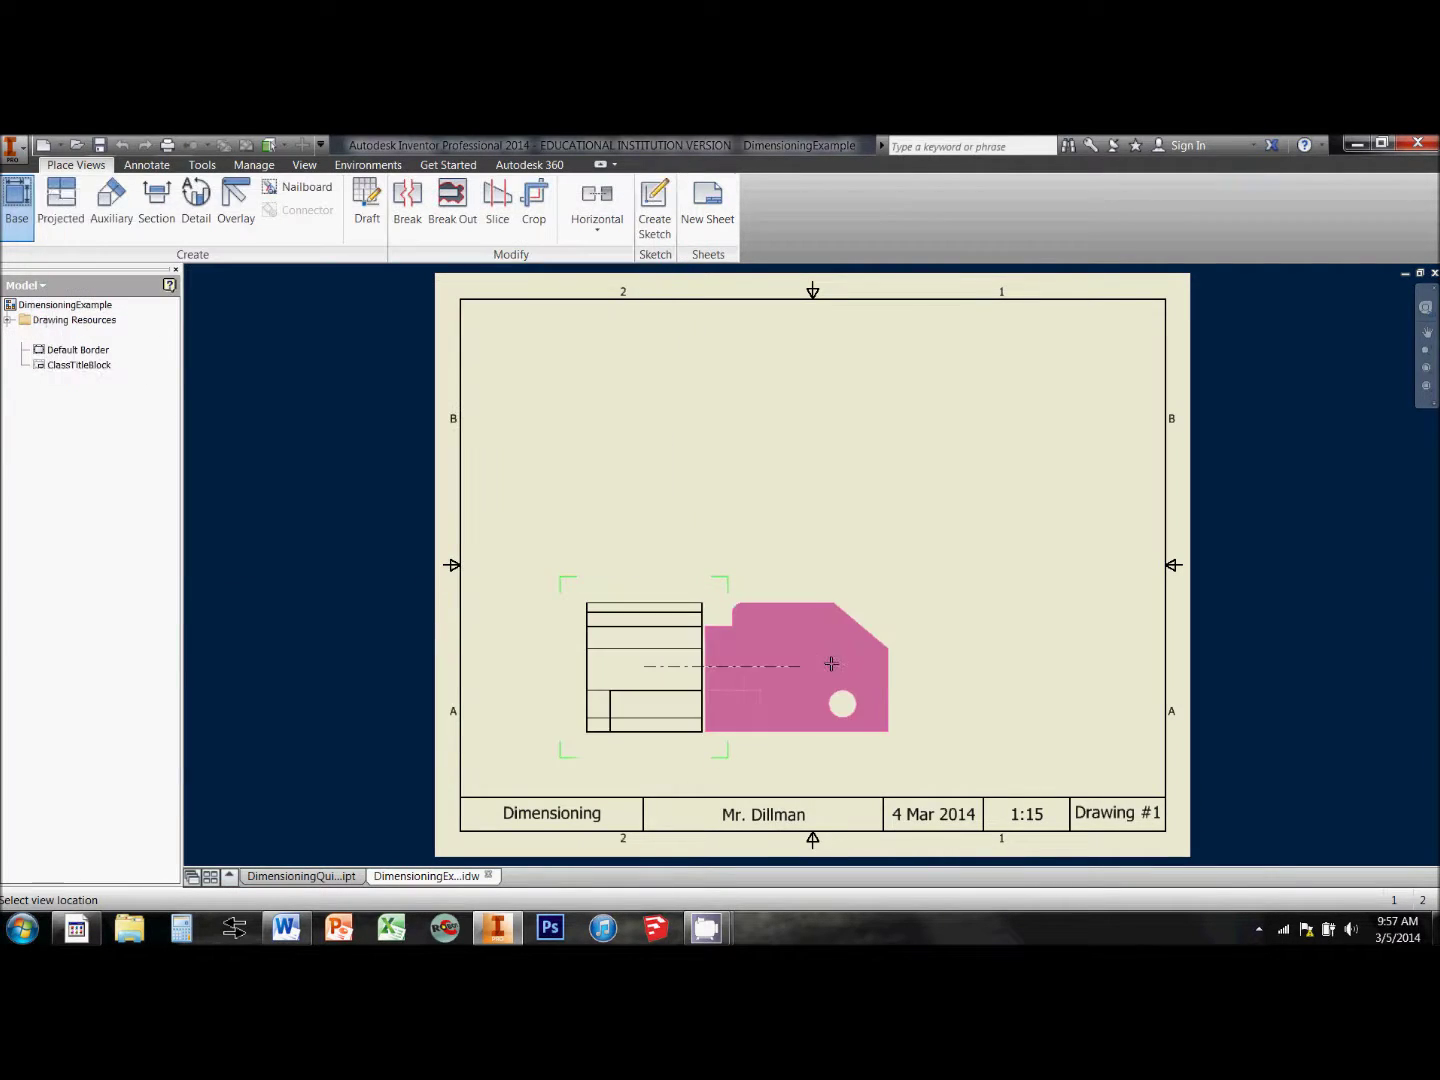
# Project top, right-side and isometric views from the base view.
pyautogui.click(962, 659)
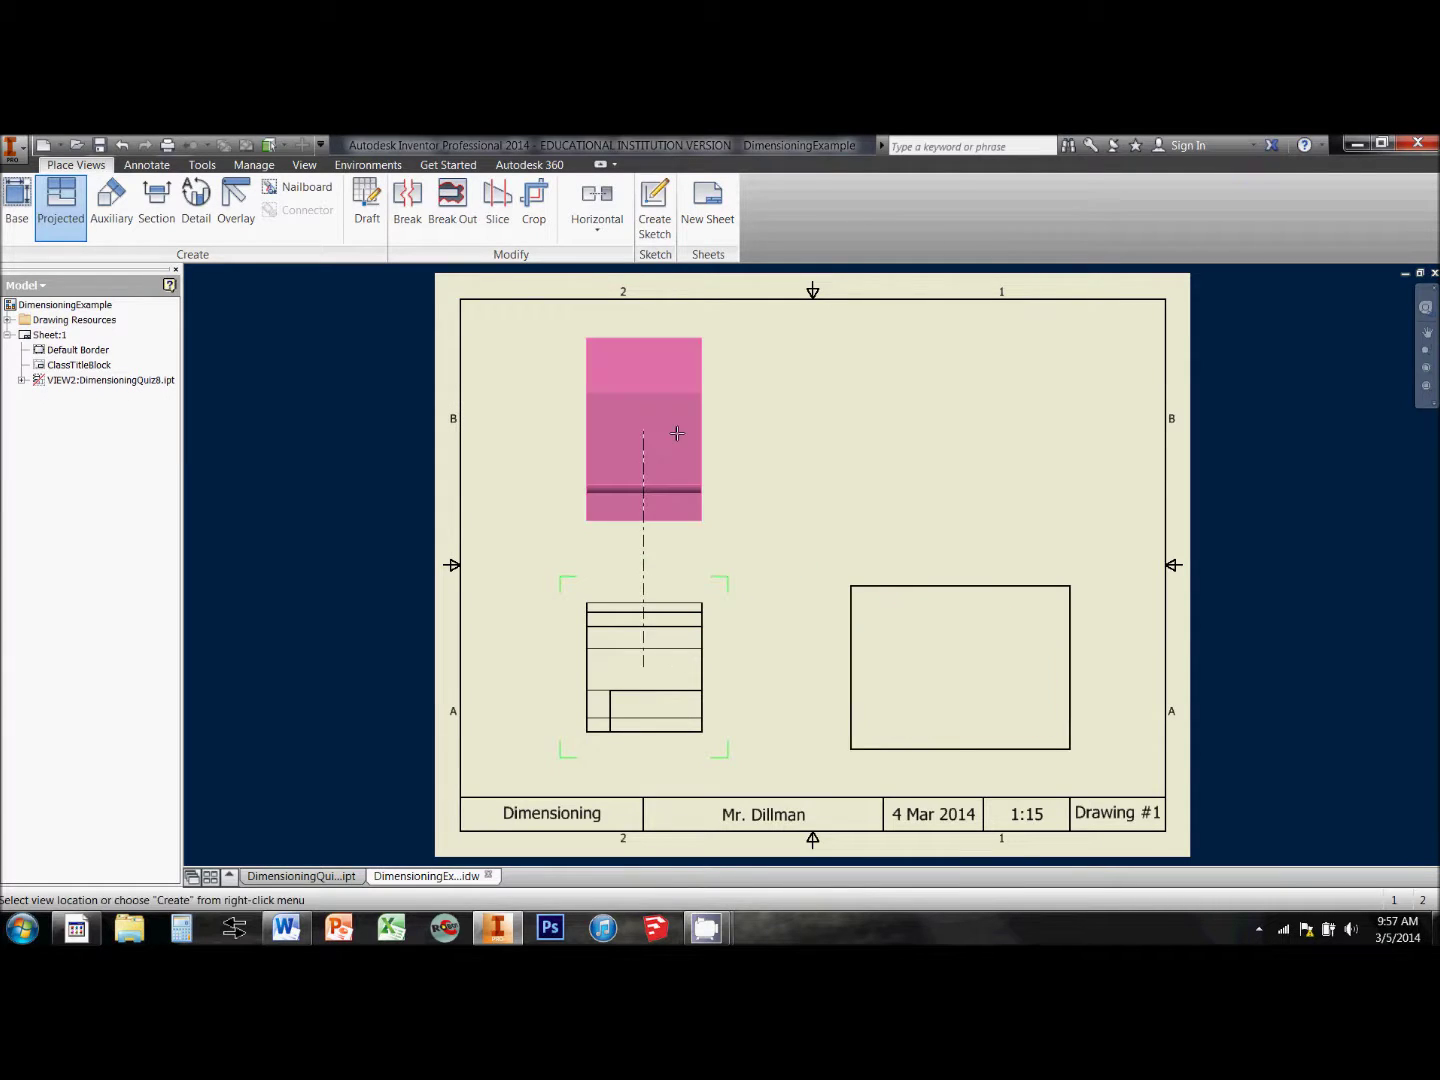
pyautogui.click(675, 434)
pyautogui.click(939, 437)
pyautogui.rightClick(938, 438)
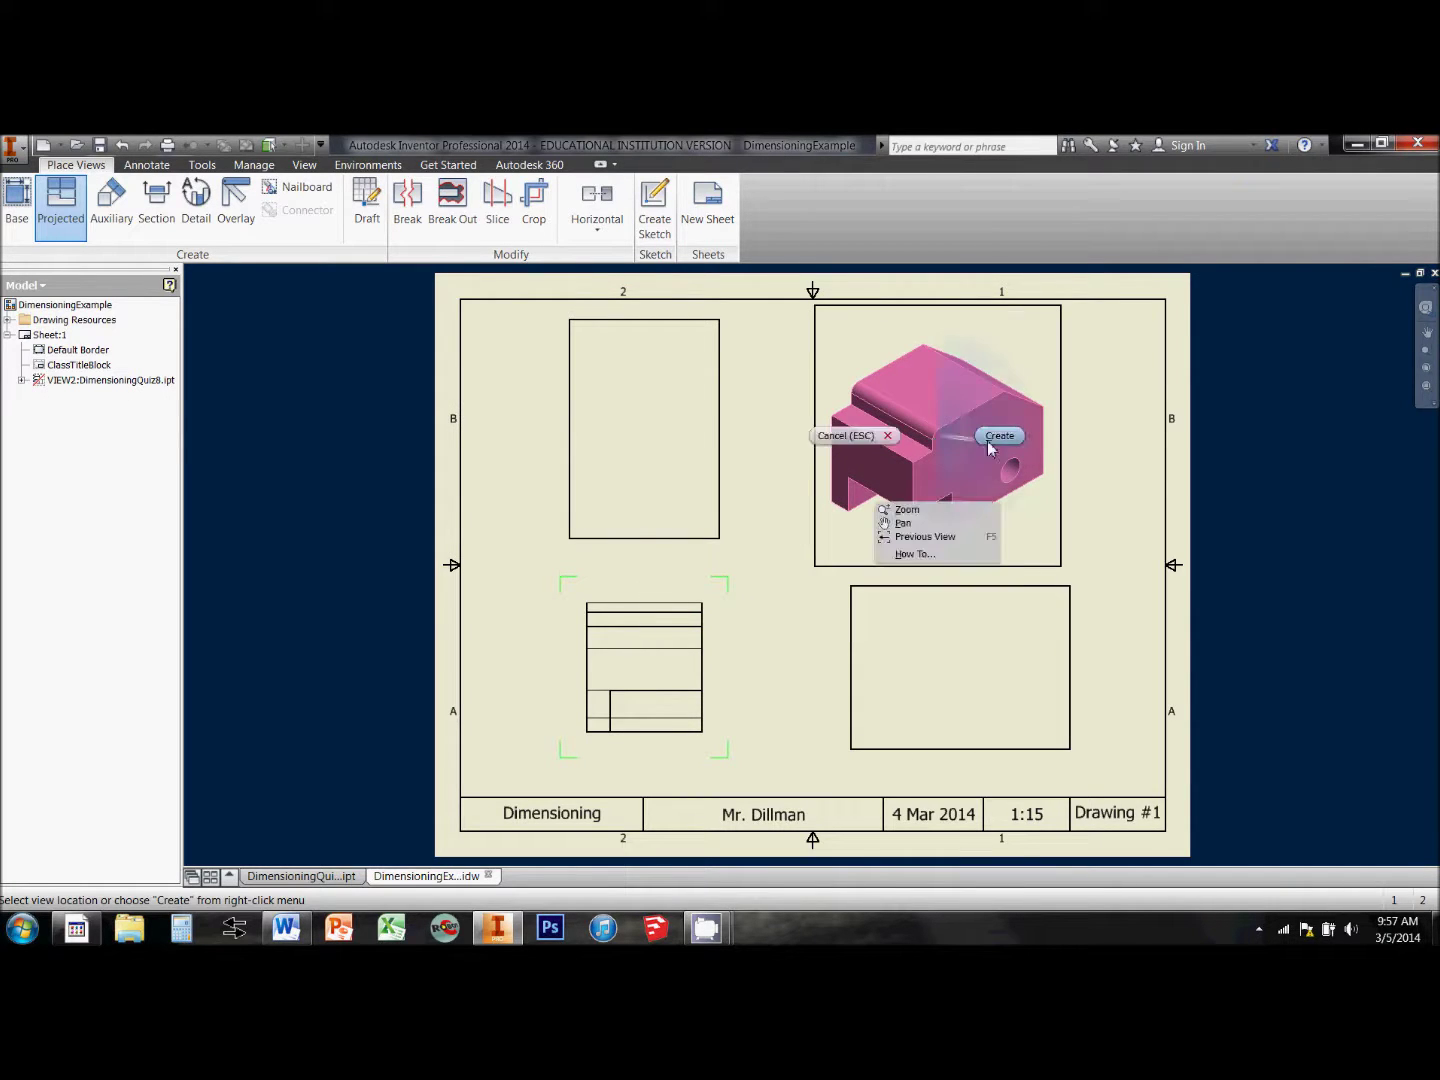
pyautogui.click(997, 437)
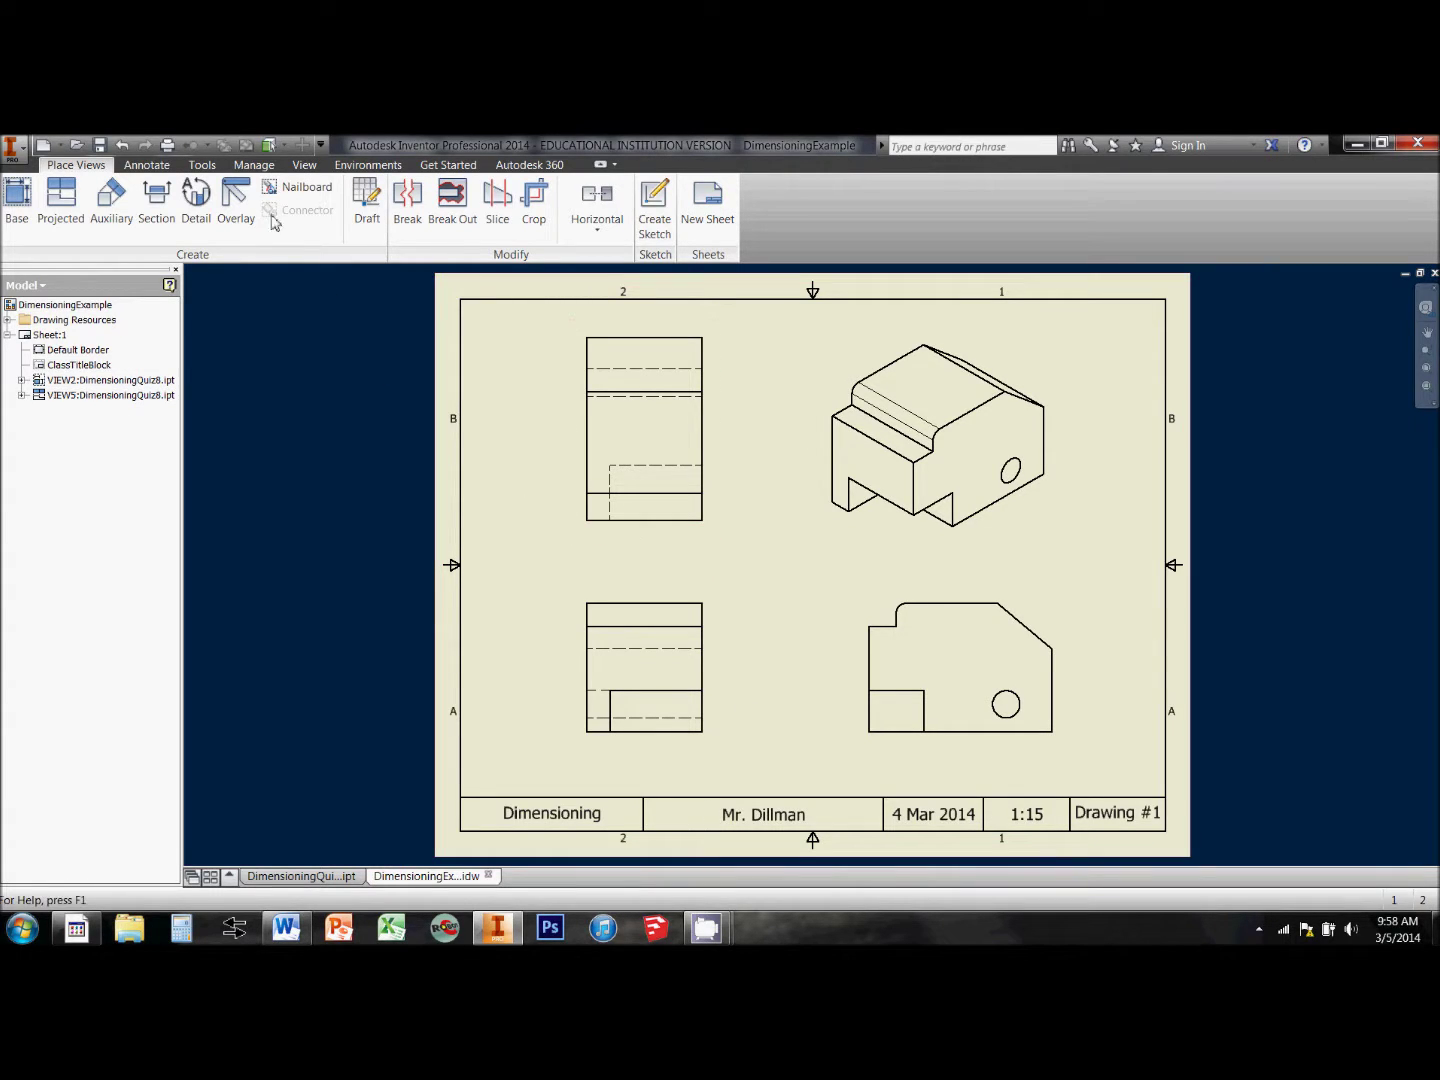
pyautogui.click(150, 167)
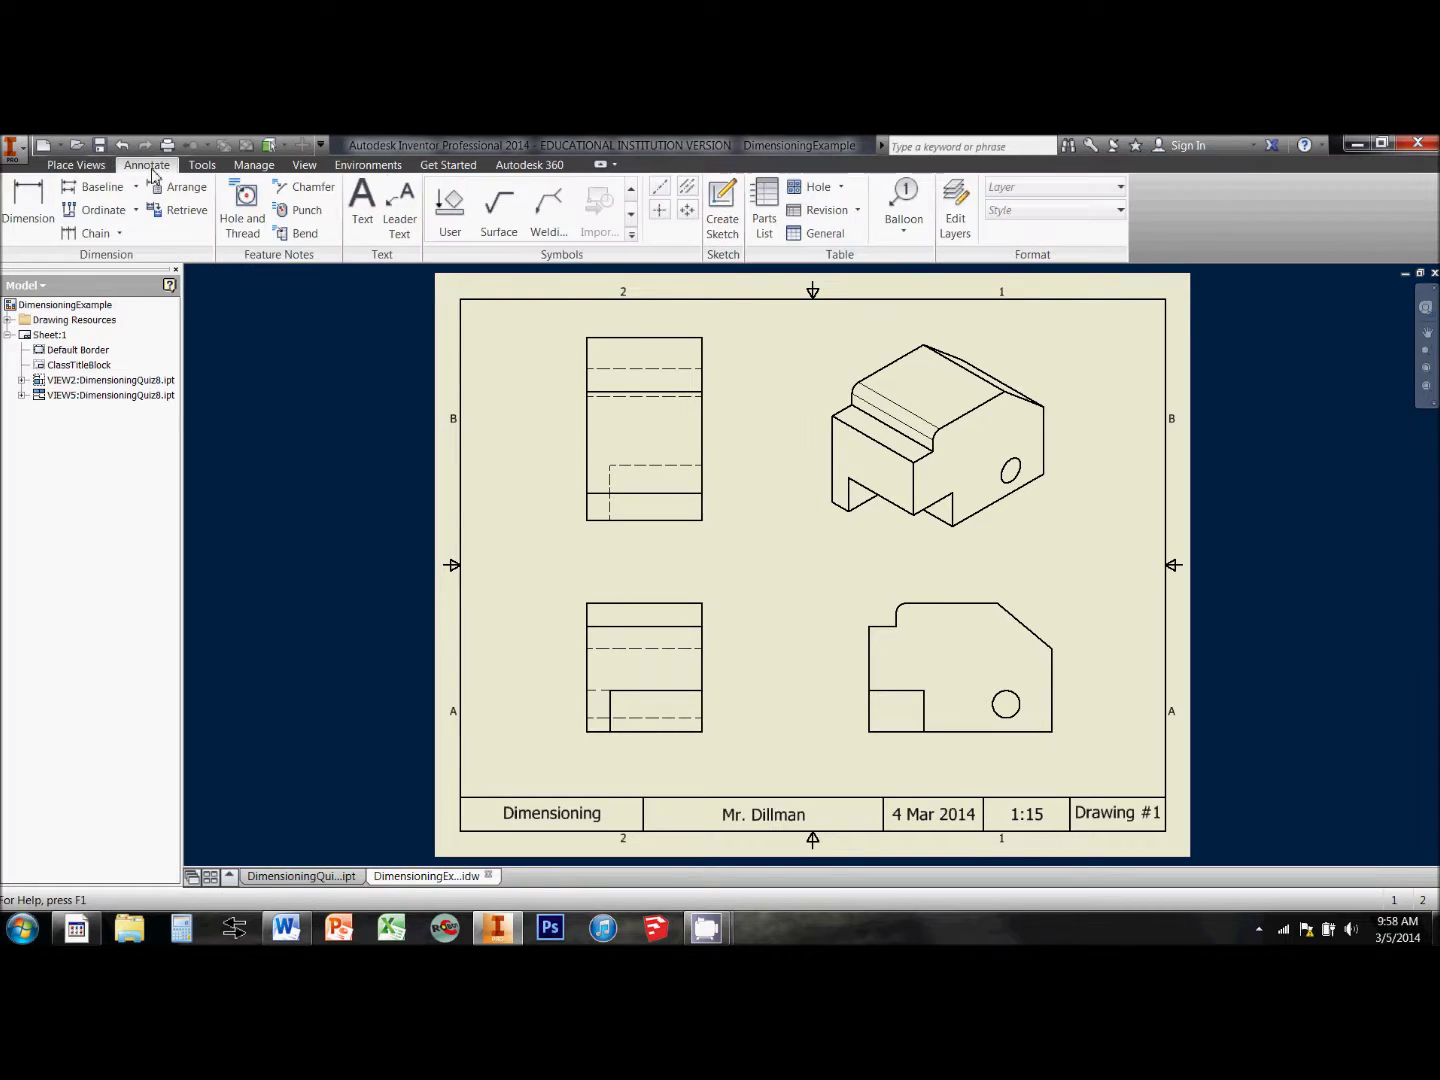
# Dimension the lower-left view's top edge at 25.00 and the lower-right view's hole at Ø6.00.
pyautogui.click(22, 200)
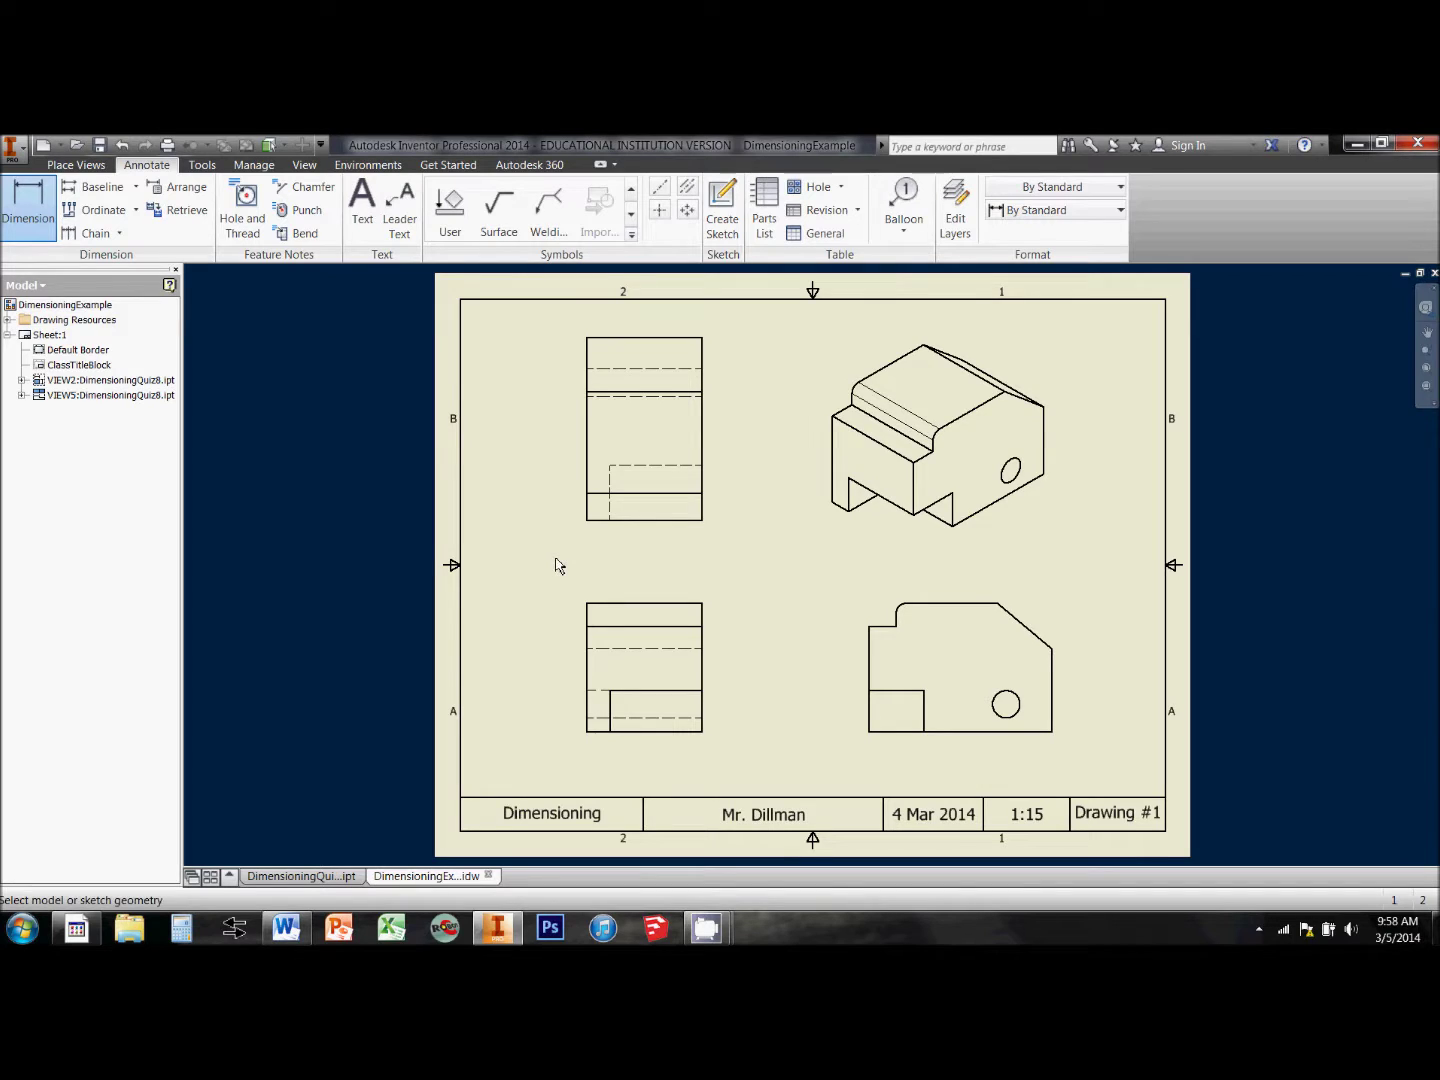
pyautogui.click(636, 603)
pyautogui.click(642, 589)
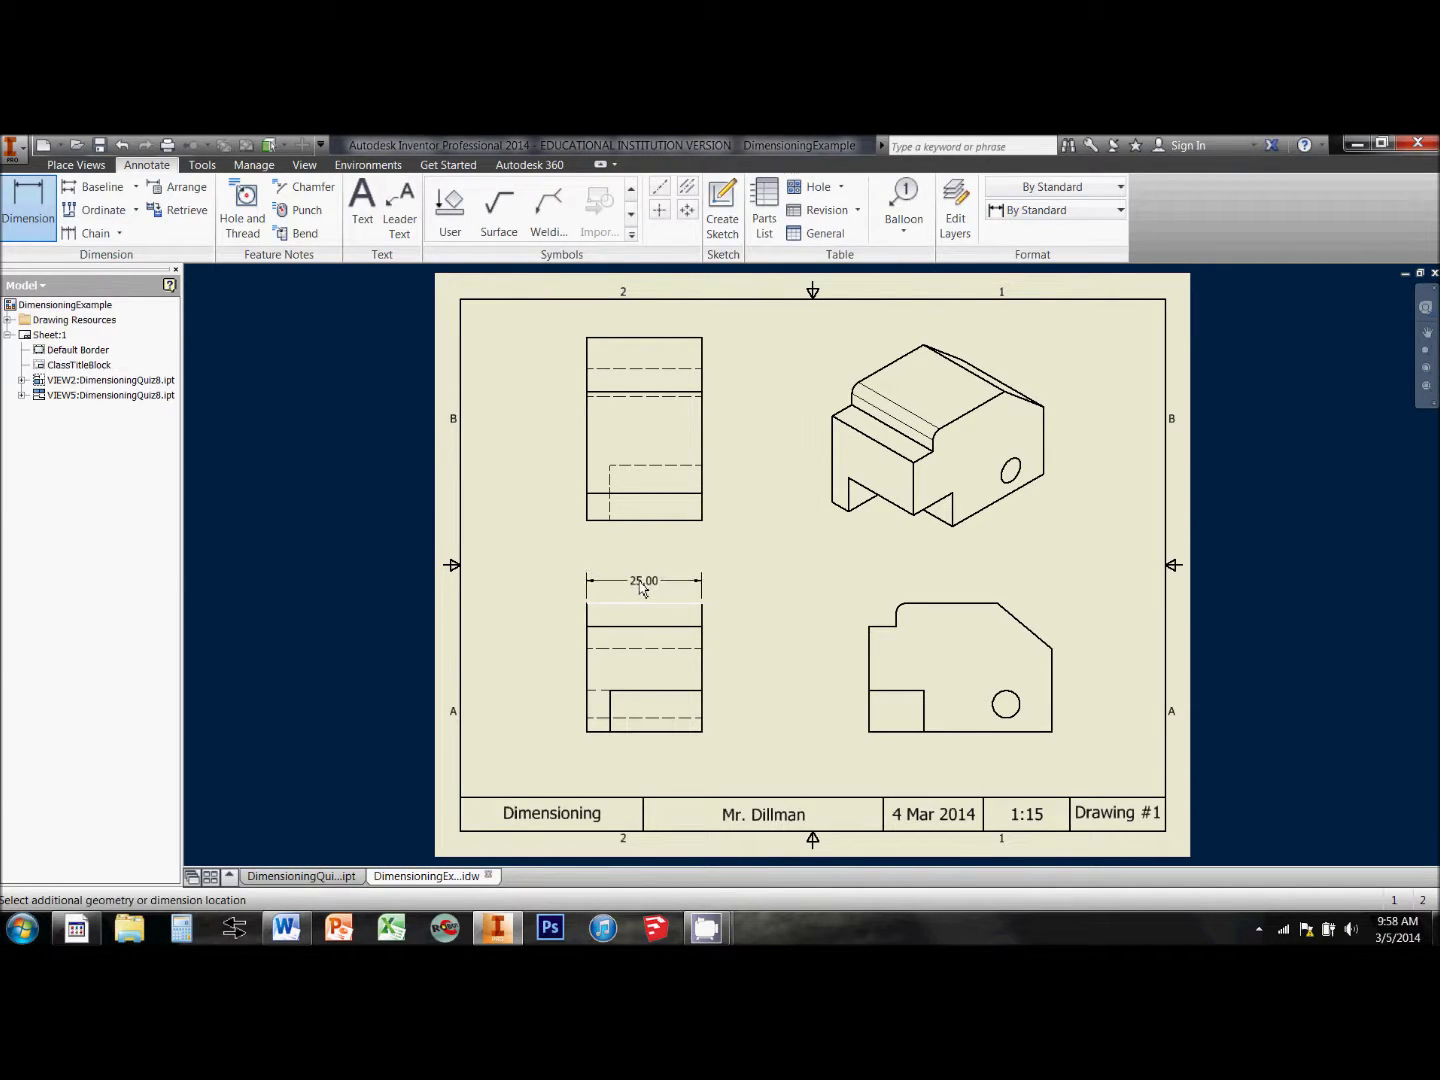
pyautogui.click(520, 513)
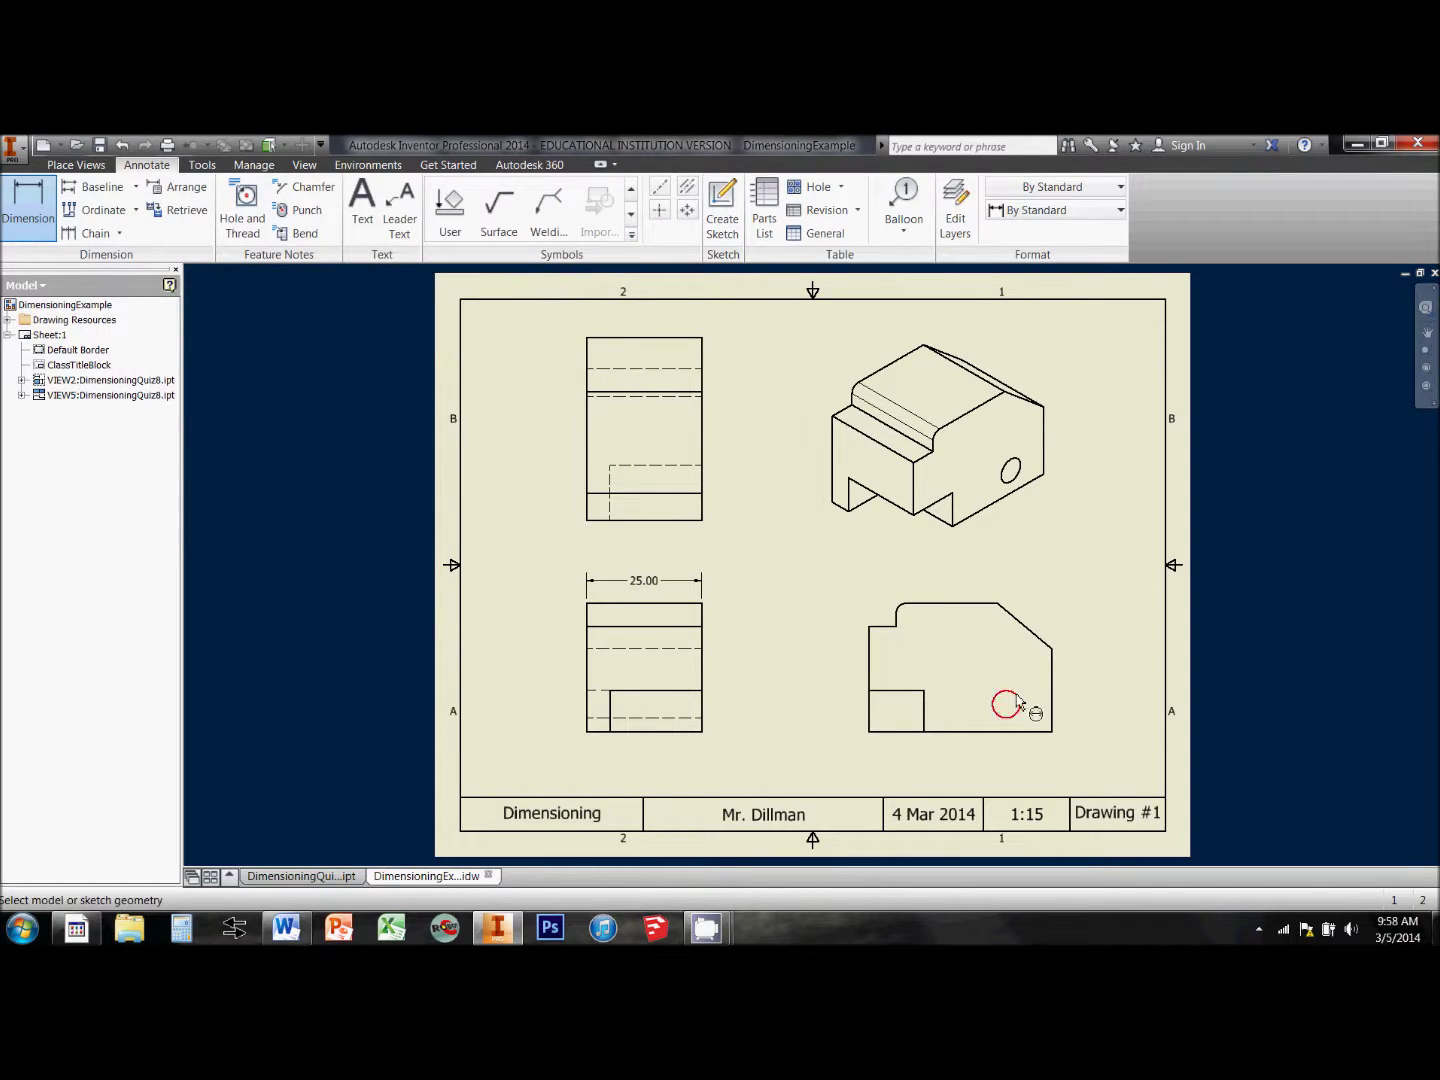
pyautogui.click(1018, 707)
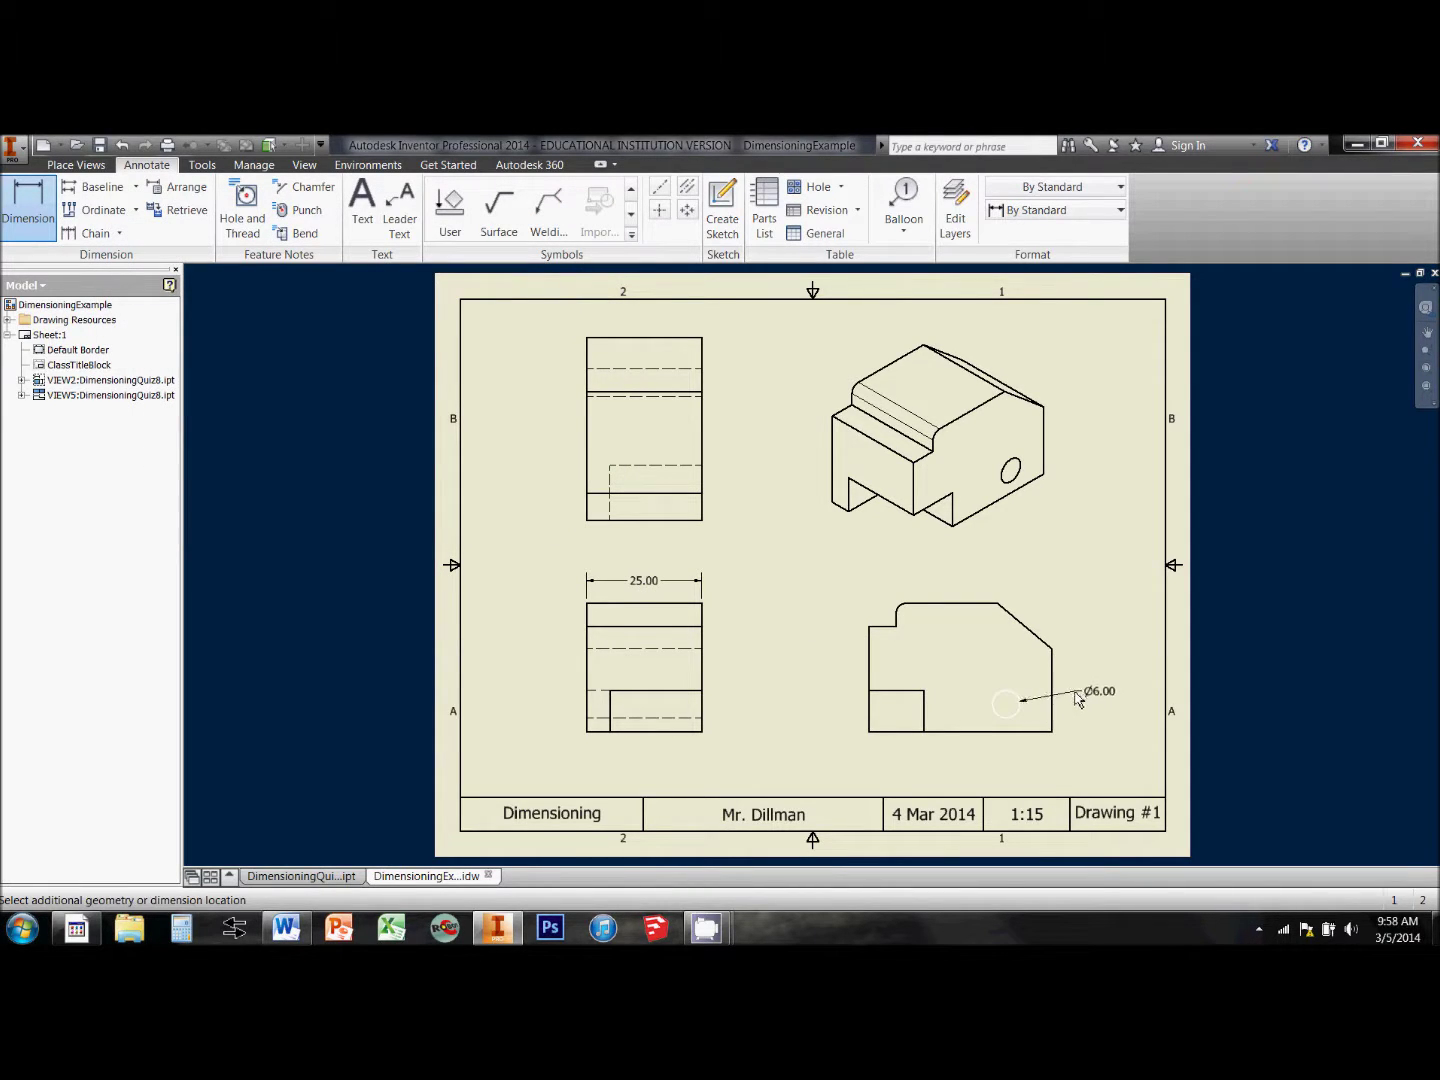
pyautogui.click(1076, 689)
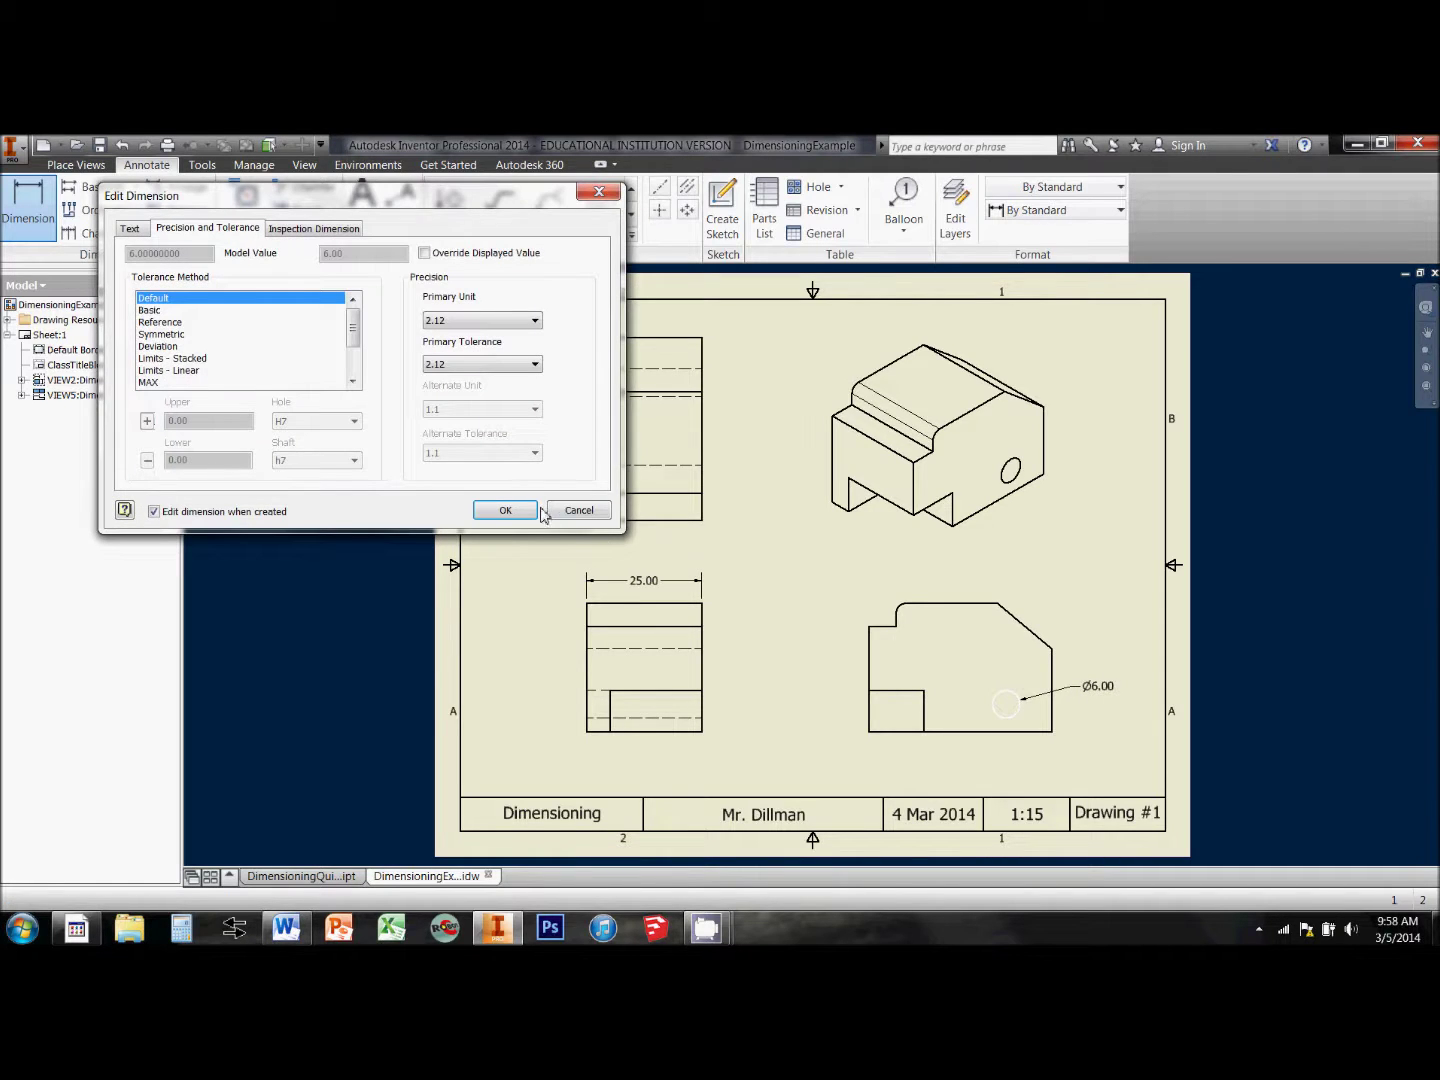
# Accept the Ø6.00 dimension and add a 28.00 height to the lower-left view.
pyautogui.click(502, 510)
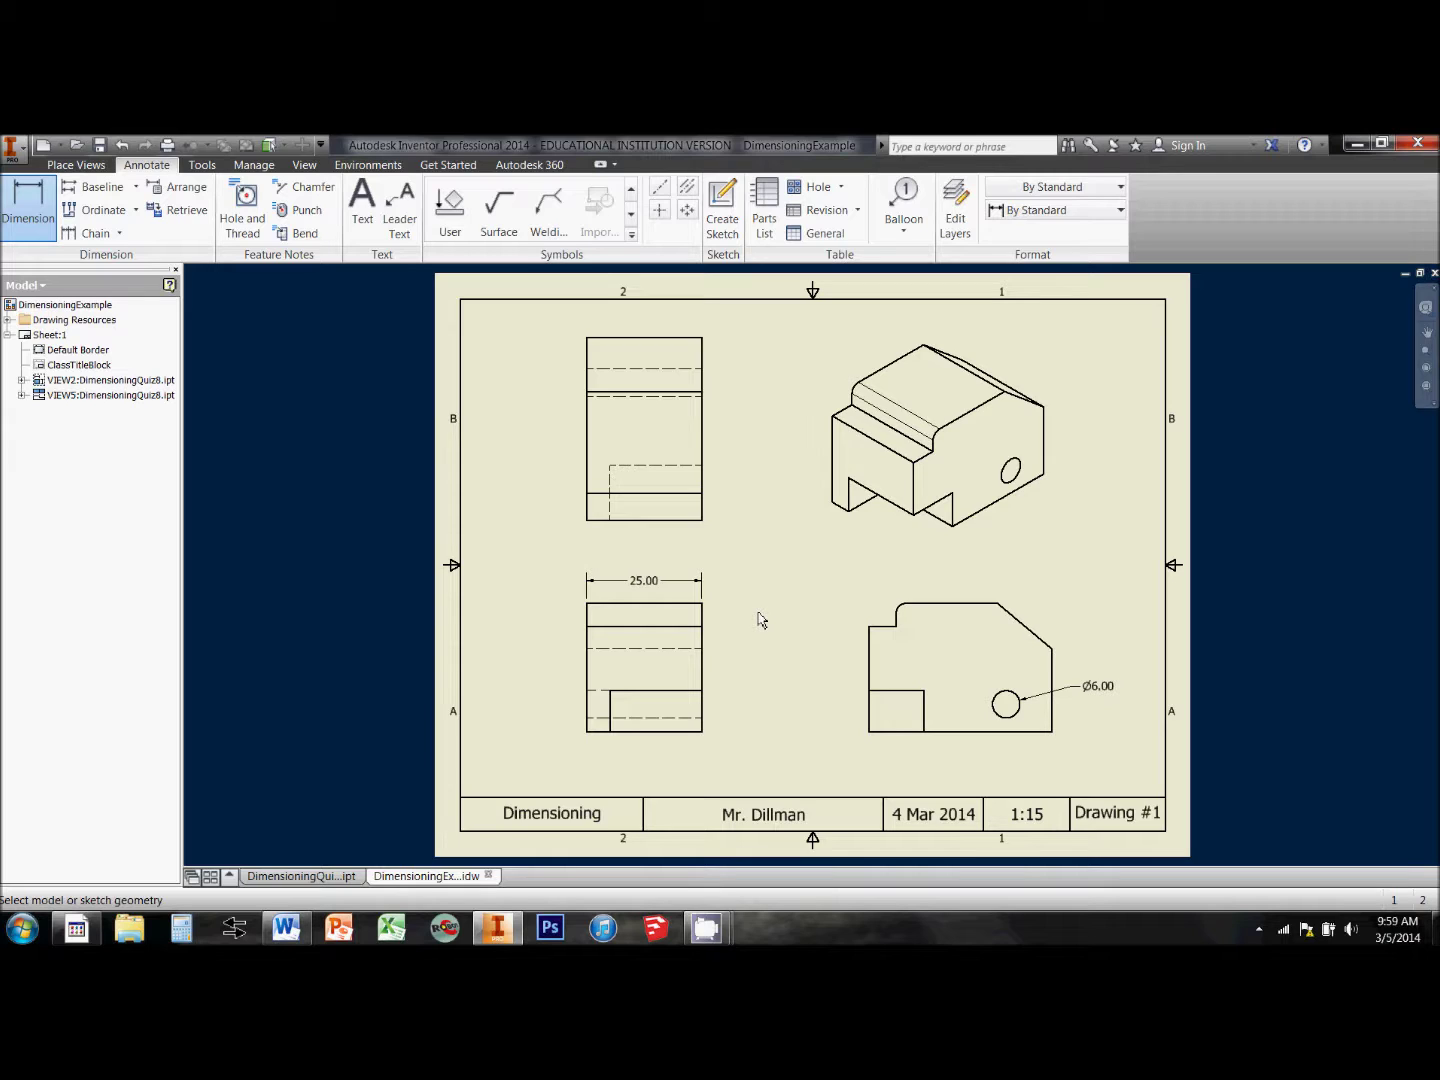
pyautogui.click(703, 612)
pyautogui.click(702, 725)
pyautogui.click(738, 668)
# Dimension the lower-right view's notch with a 9.00 height and 12.00 width.
pyautogui.click(869, 712)
pyautogui.click(836, 710)
pyautogui.click(505, 510)
pyautogui.click(895, 690)
pyautogui.click(916, 752)
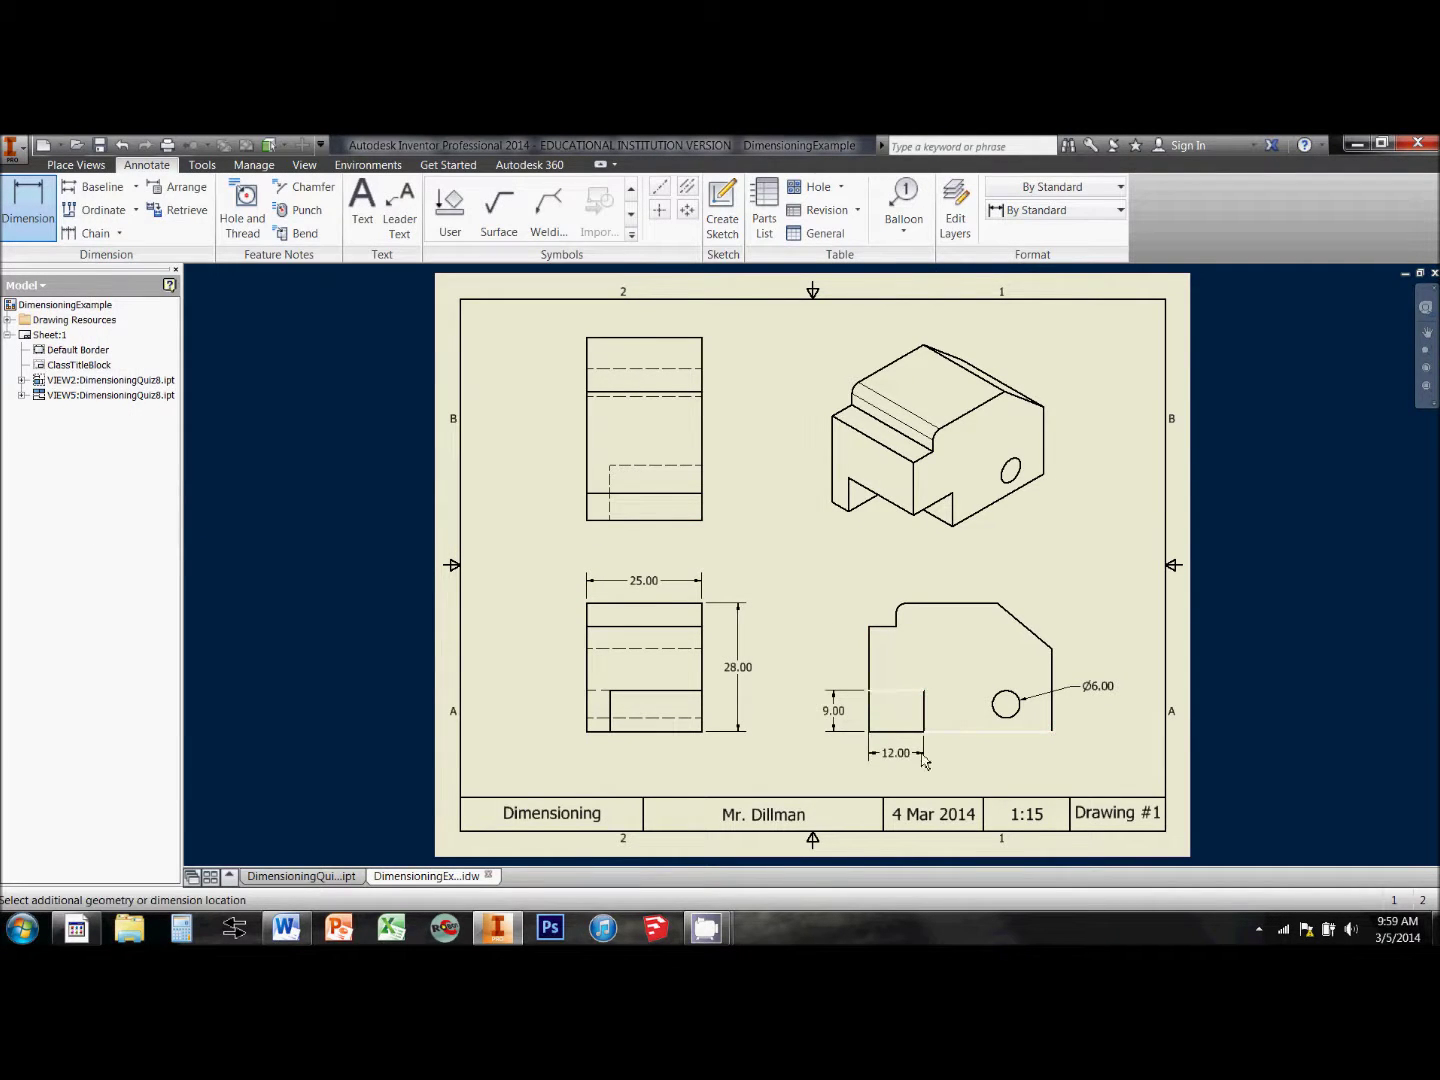
pyautogui.press('Return')
# Add a 40.00 dimension on the top-left view and 20.00 below the lower-left view.
pyautogui.click(702, 360)
pyautogui.click(736, 428)
pyautogui.press('Return')
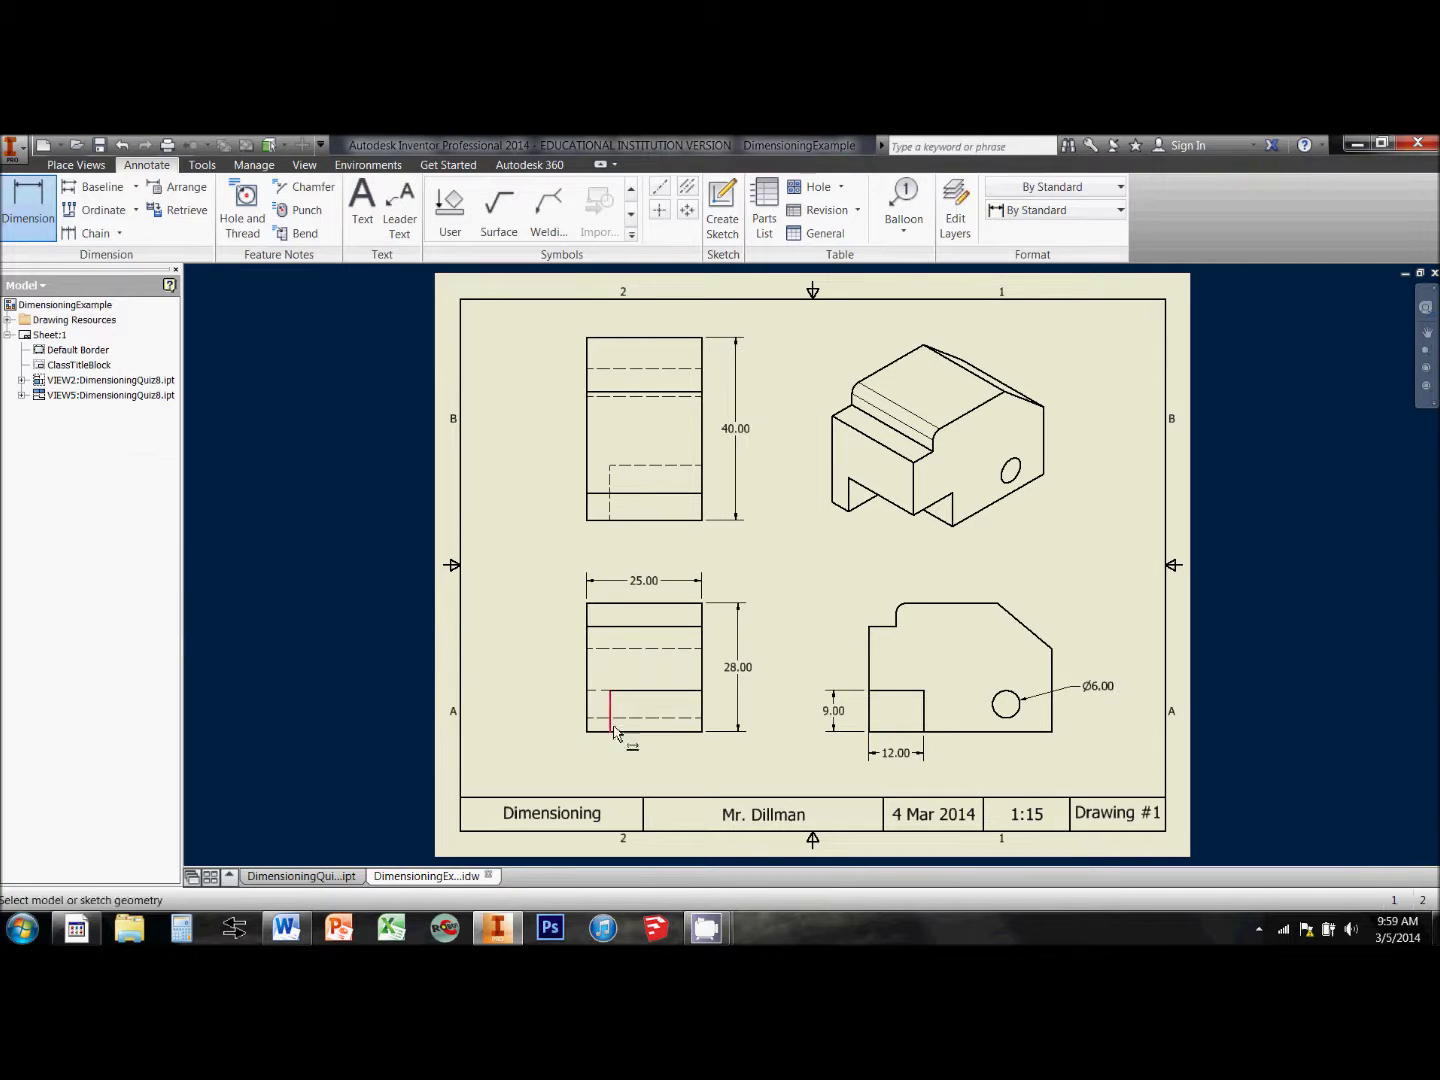
pyautogui.click(610, 700)
pyautogui.click(703, 700)
pyautogui.click(655, 752)
pyautogui.press('Return')
# Dimension the step on the lower-right view: 5.00 height and 6.00 width.
pyautogui.click(949, 603)
pyautogui.click(882, 627)
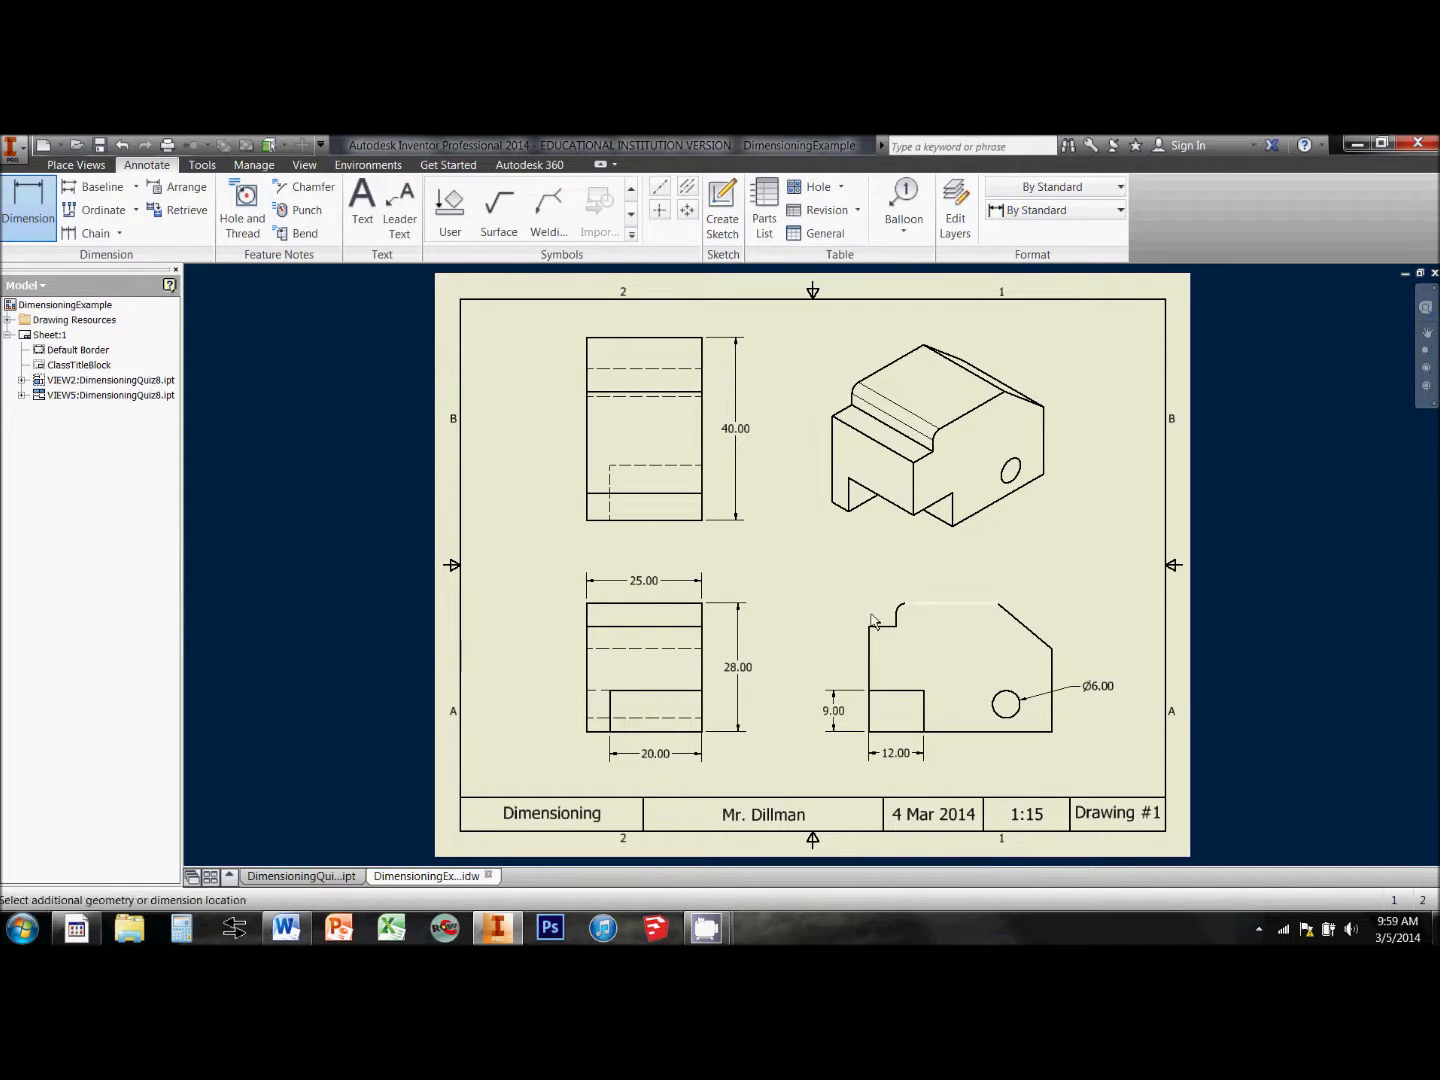
pyautogui.click(833, 595)
pyautogui.press('Return')
pyautogui.click(869, 628)
pyautogui.click(897, 612)
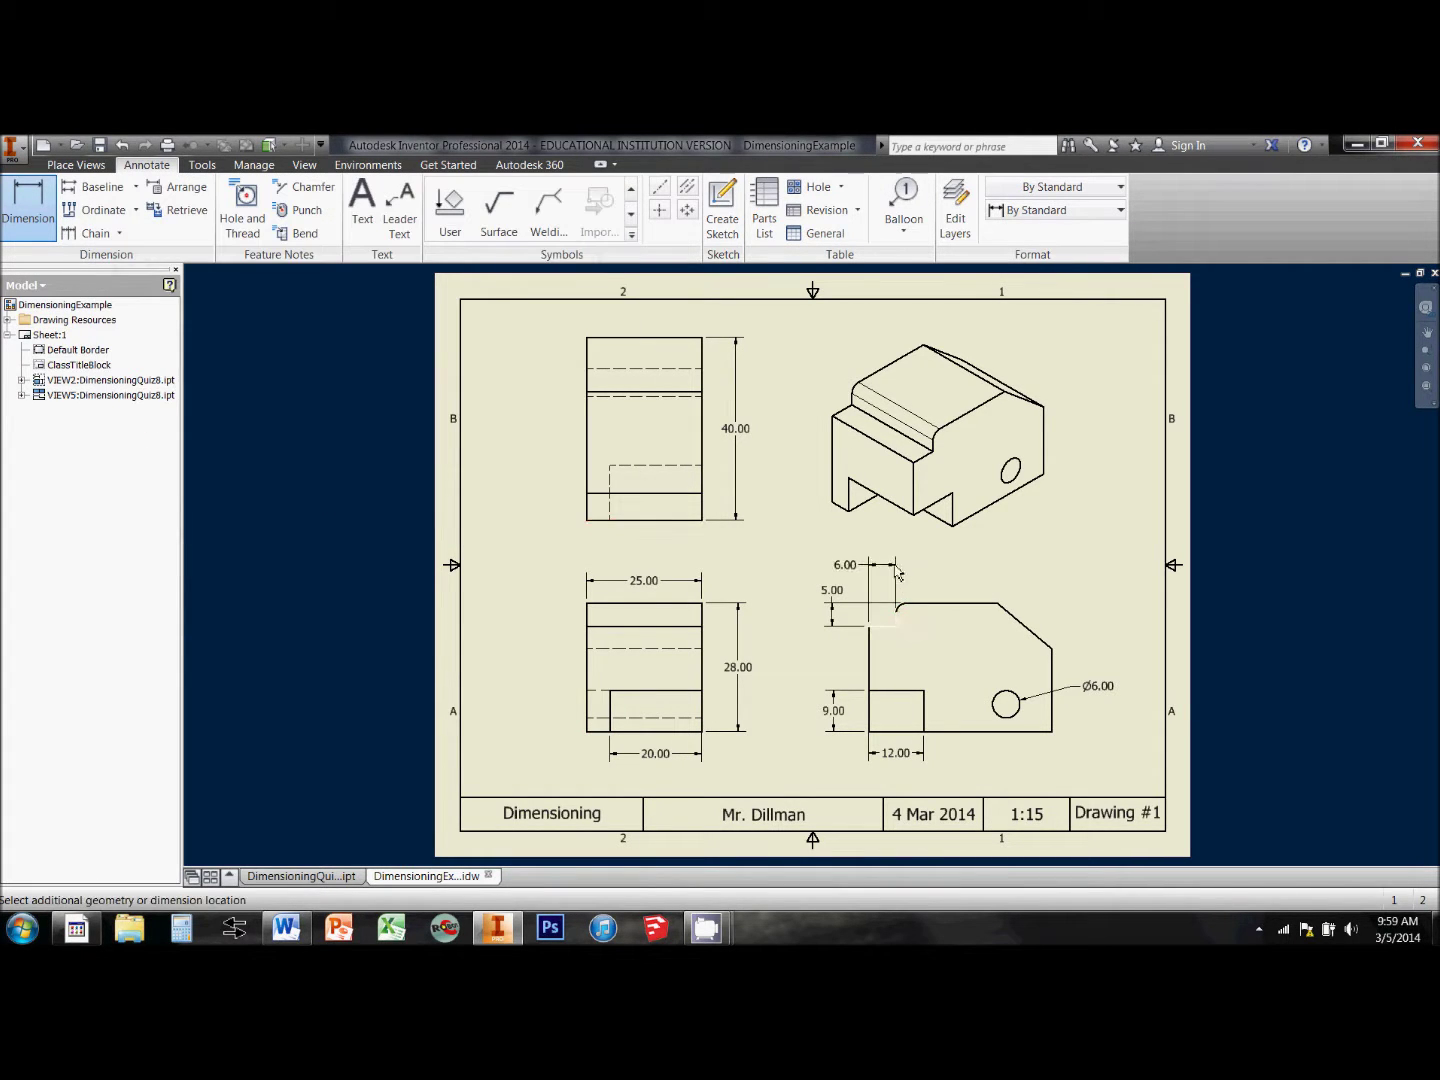
pyautogui.click(880, 564)
pyautogui.press('Return')
# Add a 22.08 top dimension and an 18.00 right-side height to the lower-right view.
pyautogui.click(949, 603)
pyautogui.click(1001, 565)
pyautogui.click(522, 508)
pyautogui.click(1052, 690)
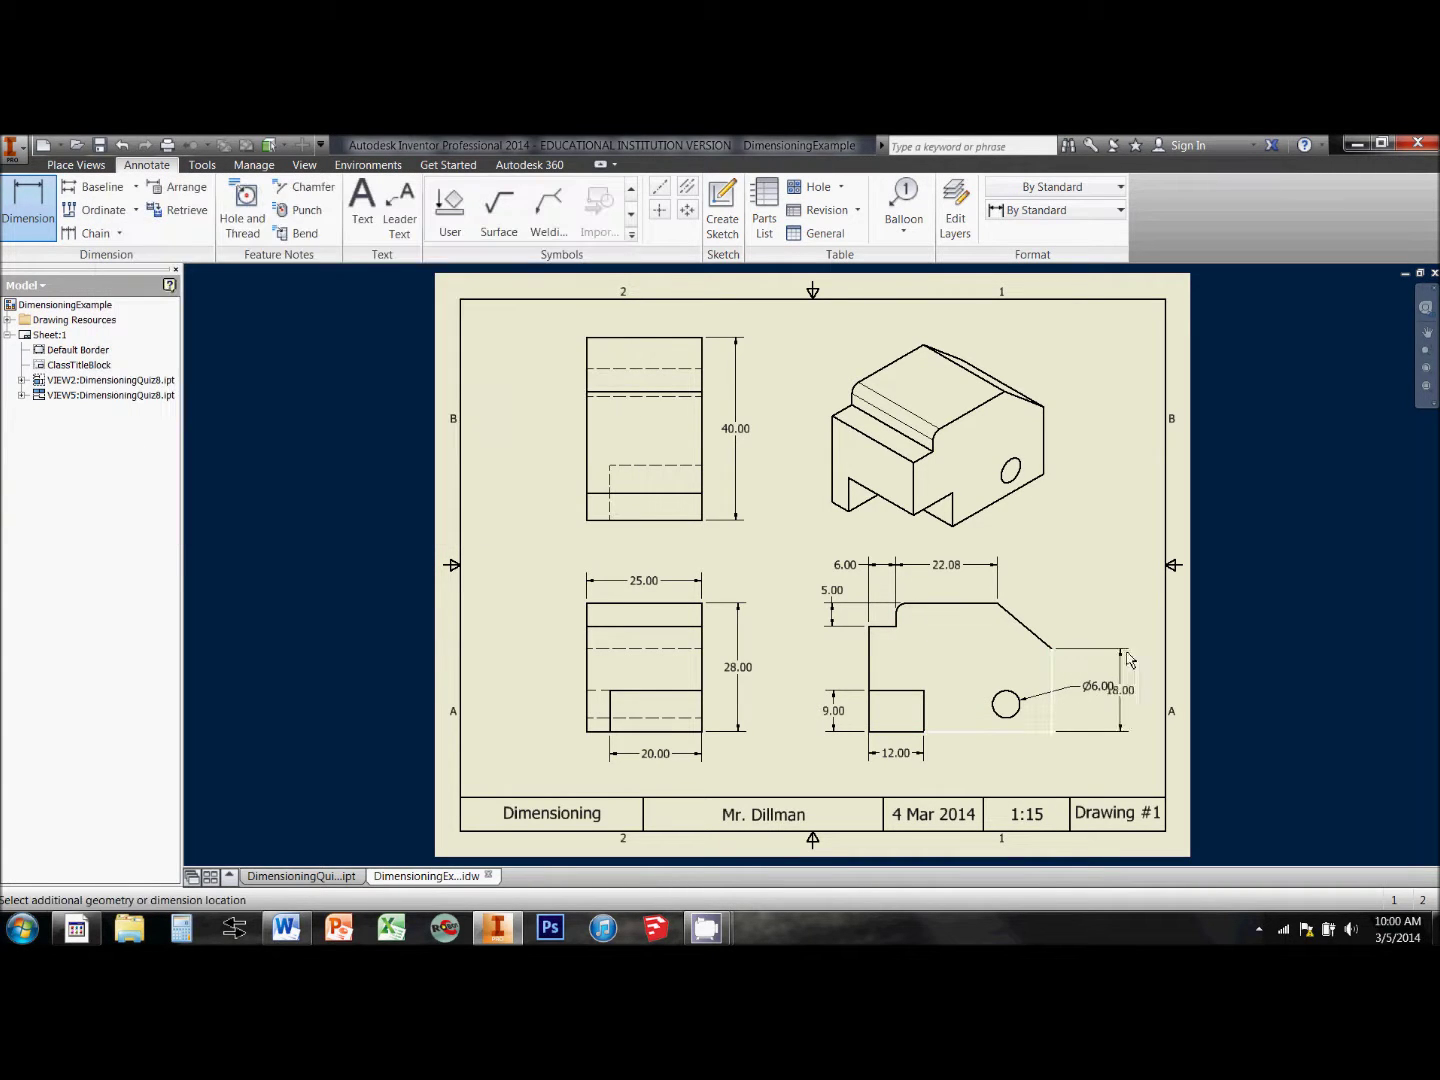
pyautogui.click(1132, 690)
pyautogui.press('Return')
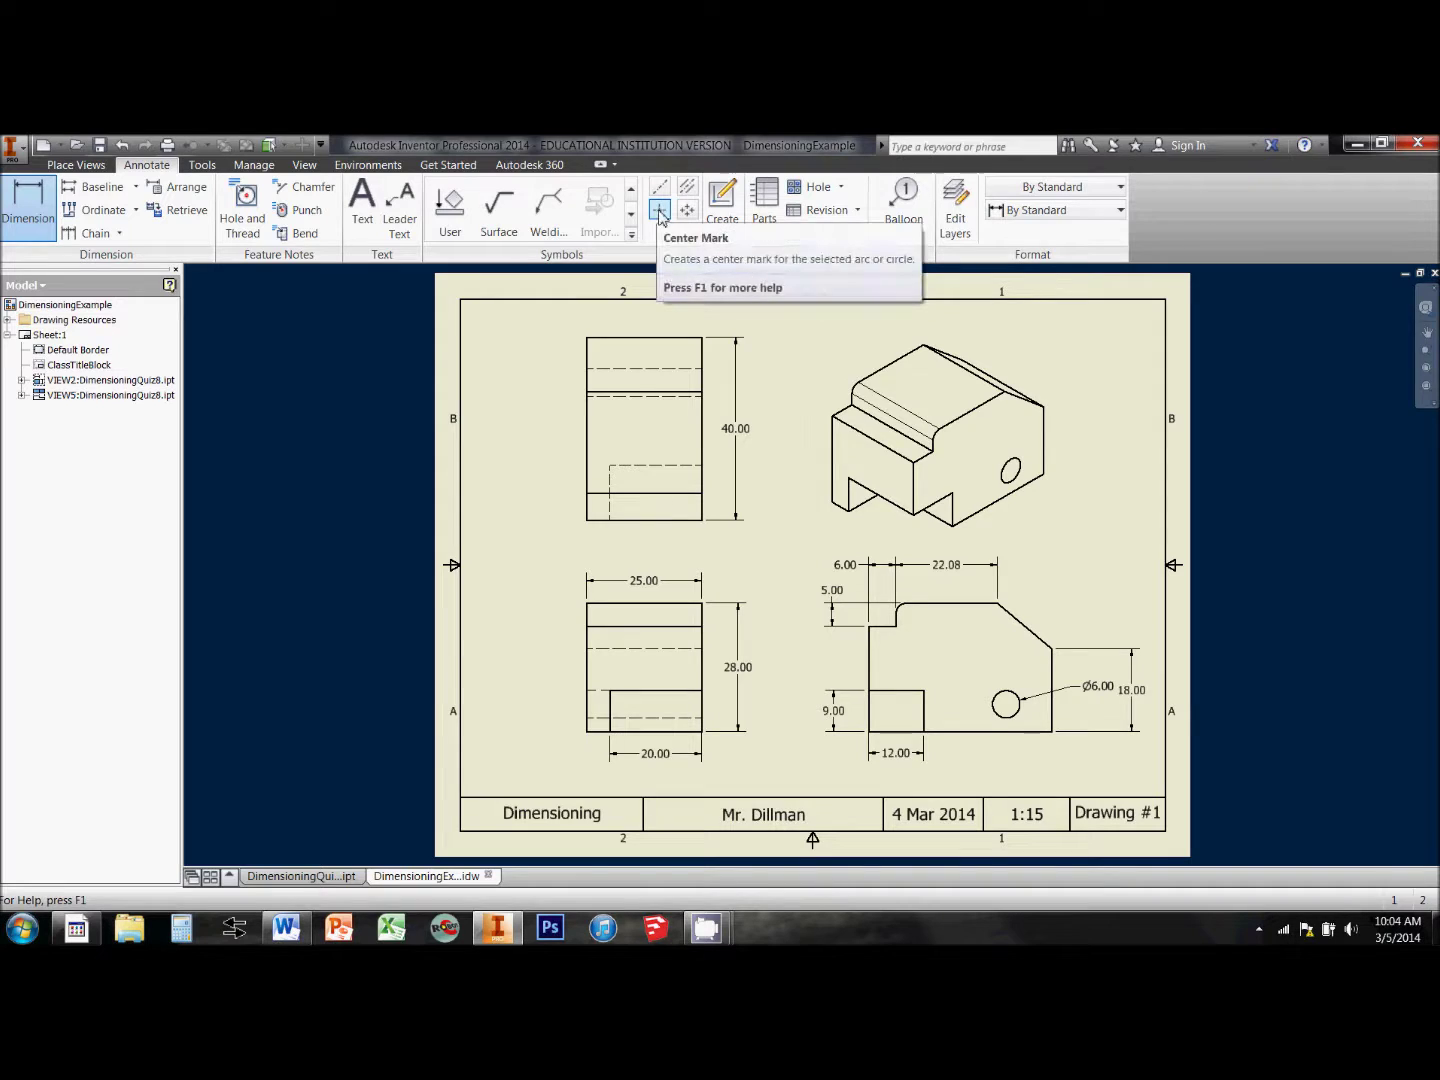
# Add a center mark to the hole and a 10.00 dimension from hole to right edge.
pyautogui.click(661, 214)
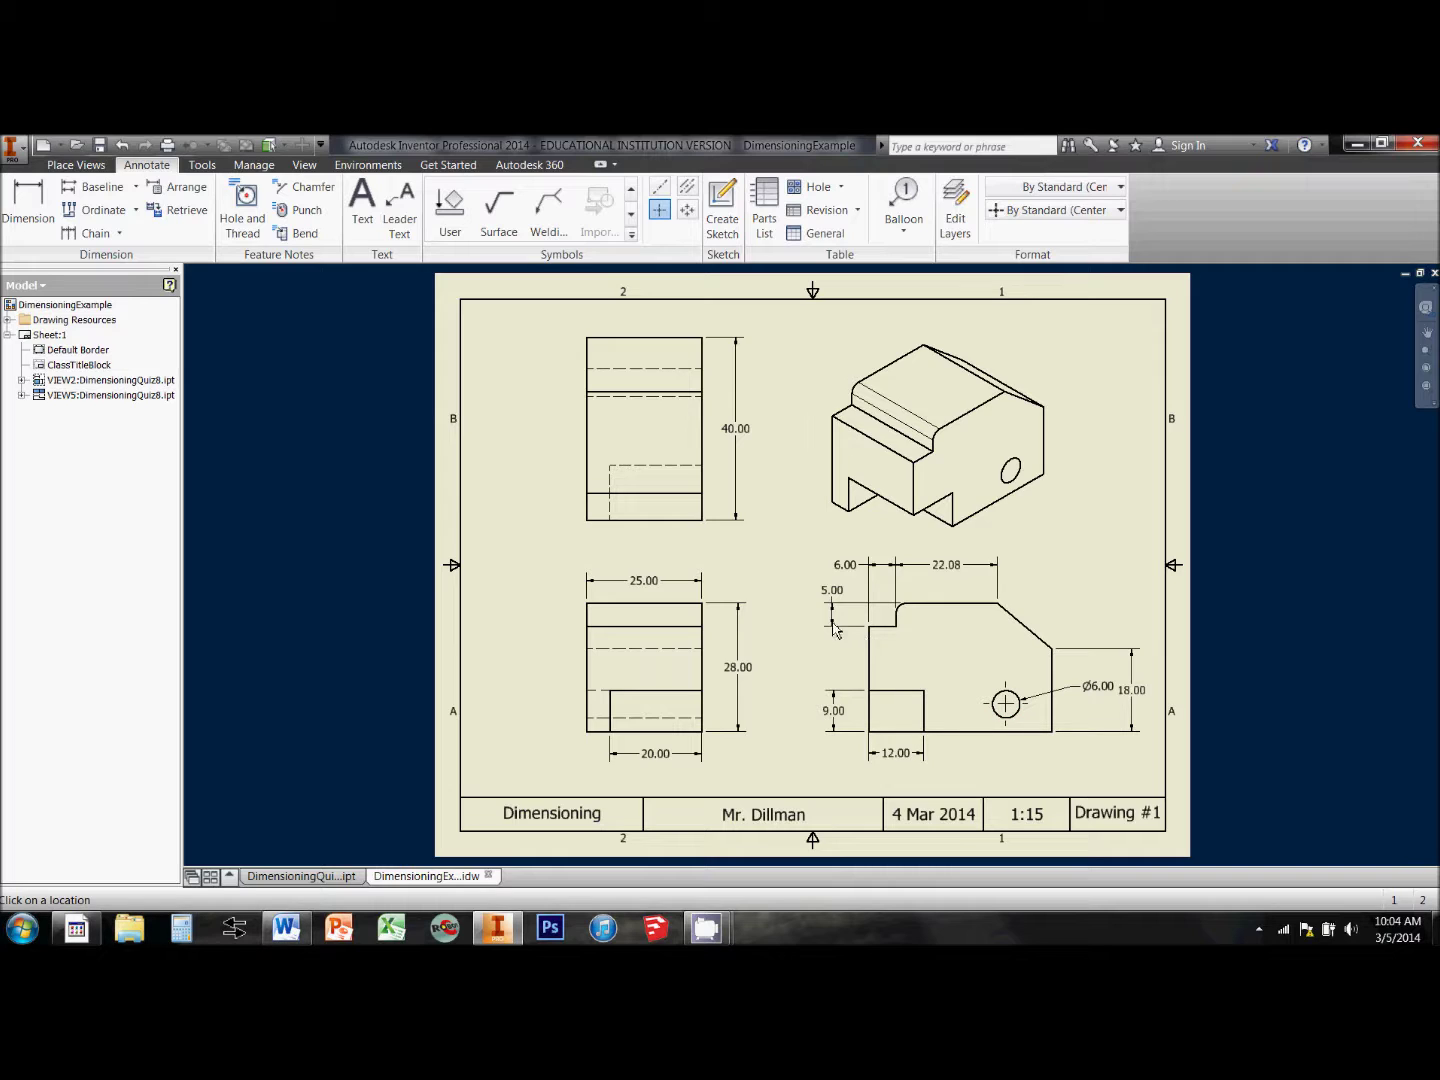
pyautogui.press('d')
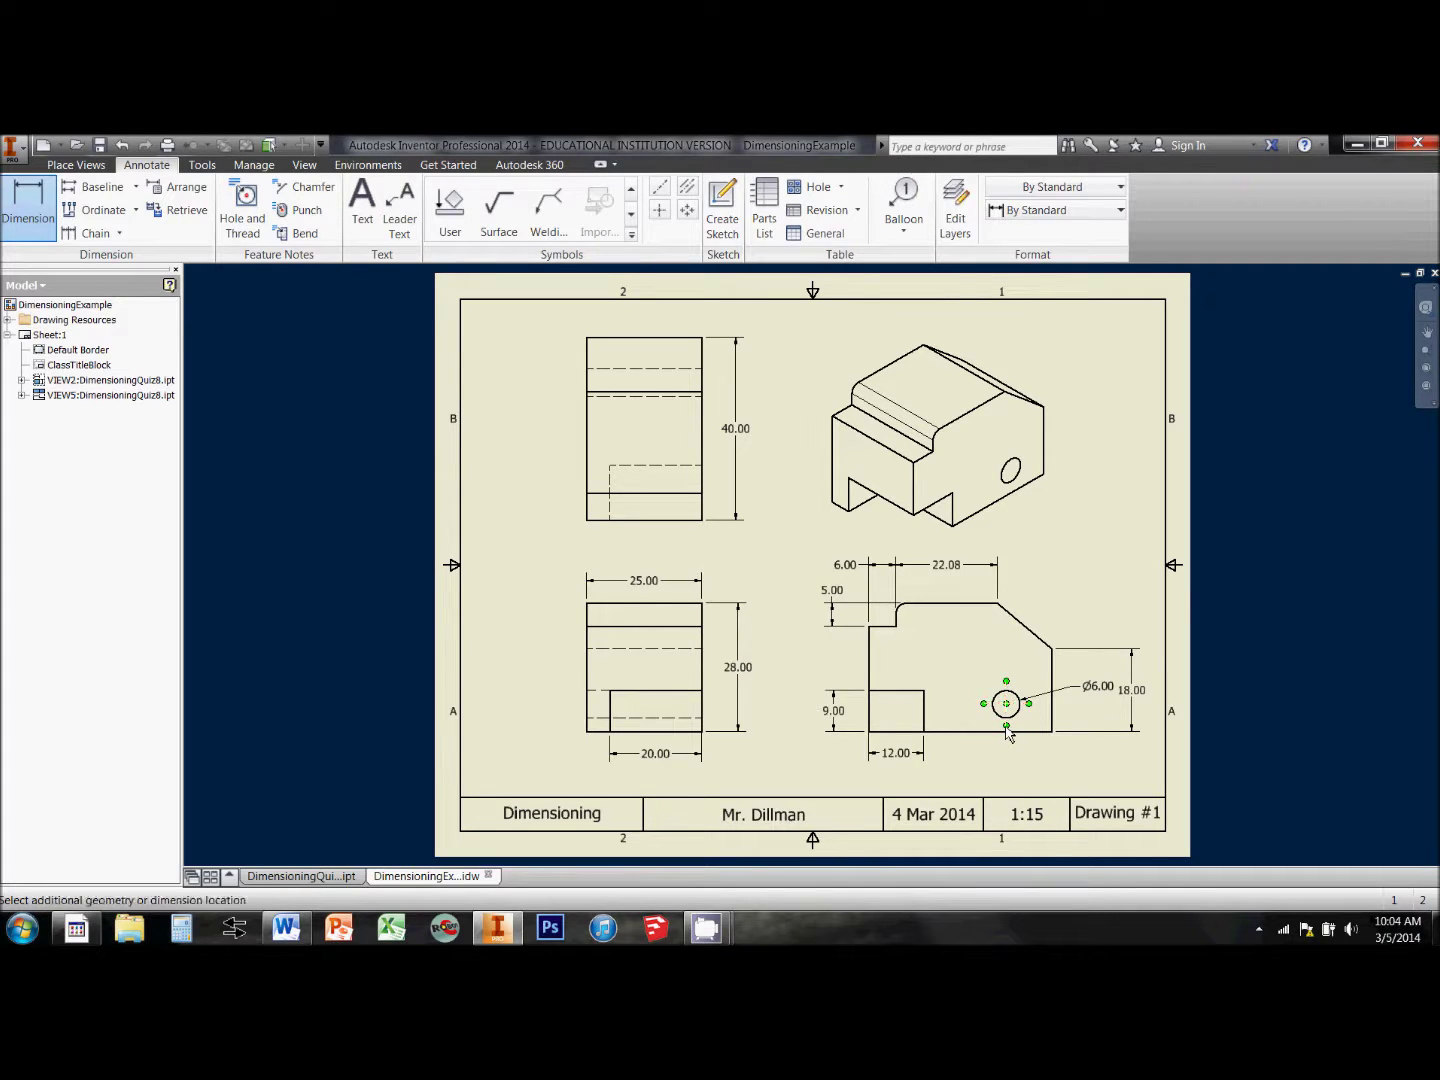
pyautogui.click(1010, 732)
pyautogui.click(1052, 722)
pyautogui.click(1049, 760)
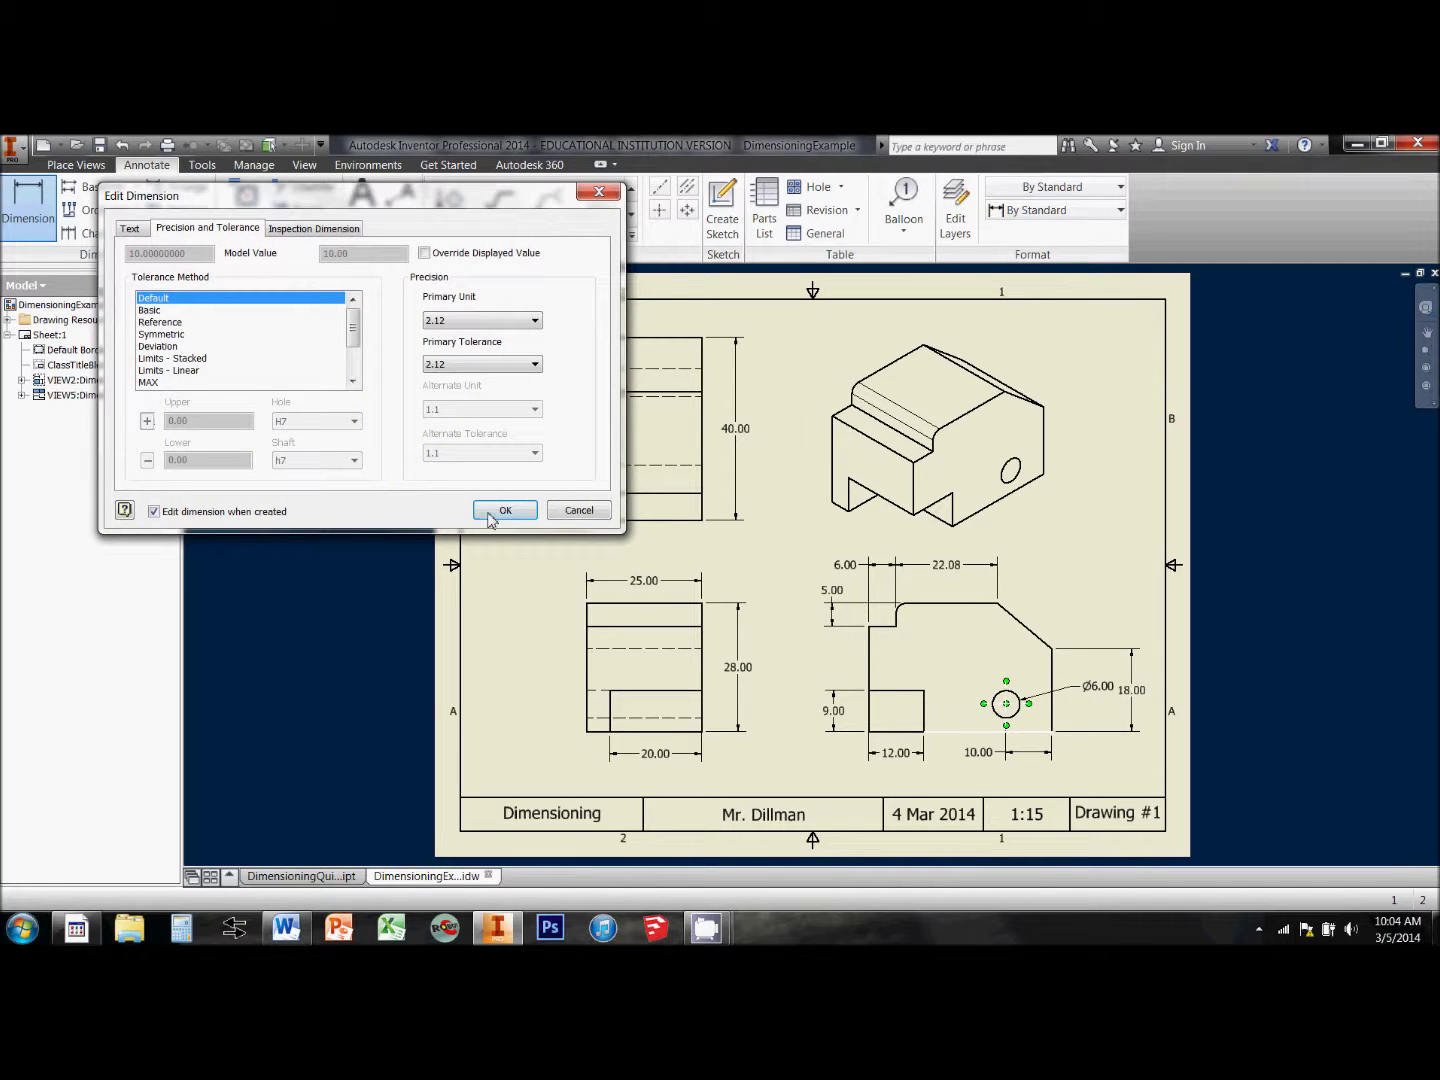
pyautogui.click(506, 511)
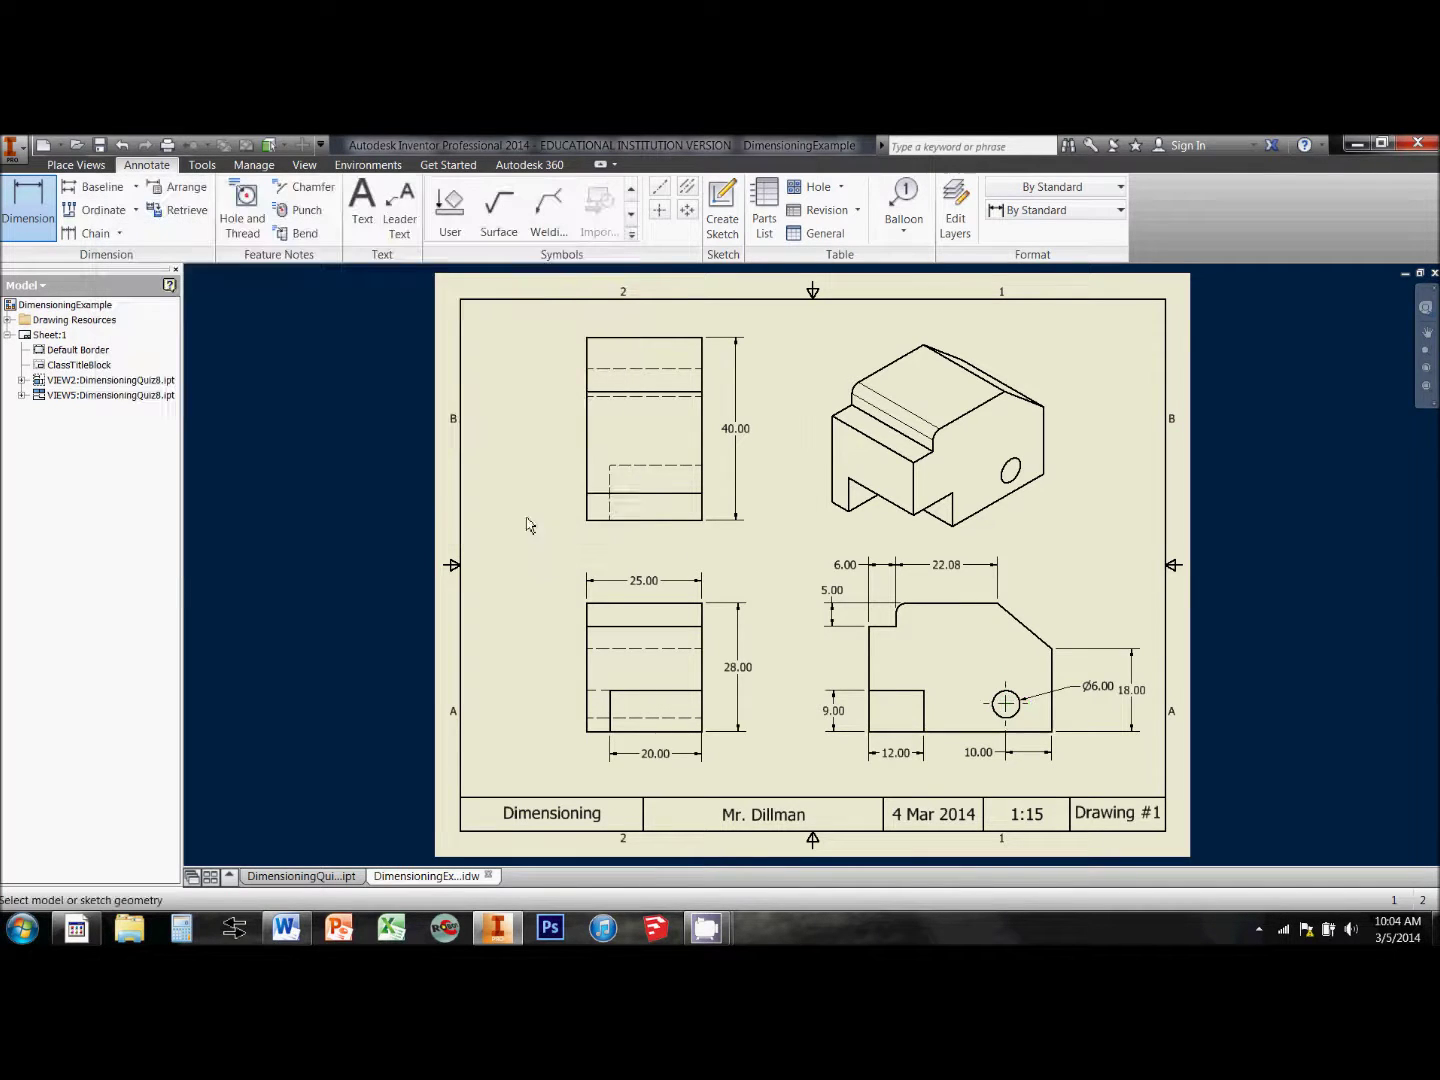
# Dimension the hole 6.00 above the bottom edge and move that dimension below the part.
pyautogui.click(1005, 703)
pyautogui.click(1052, 734)
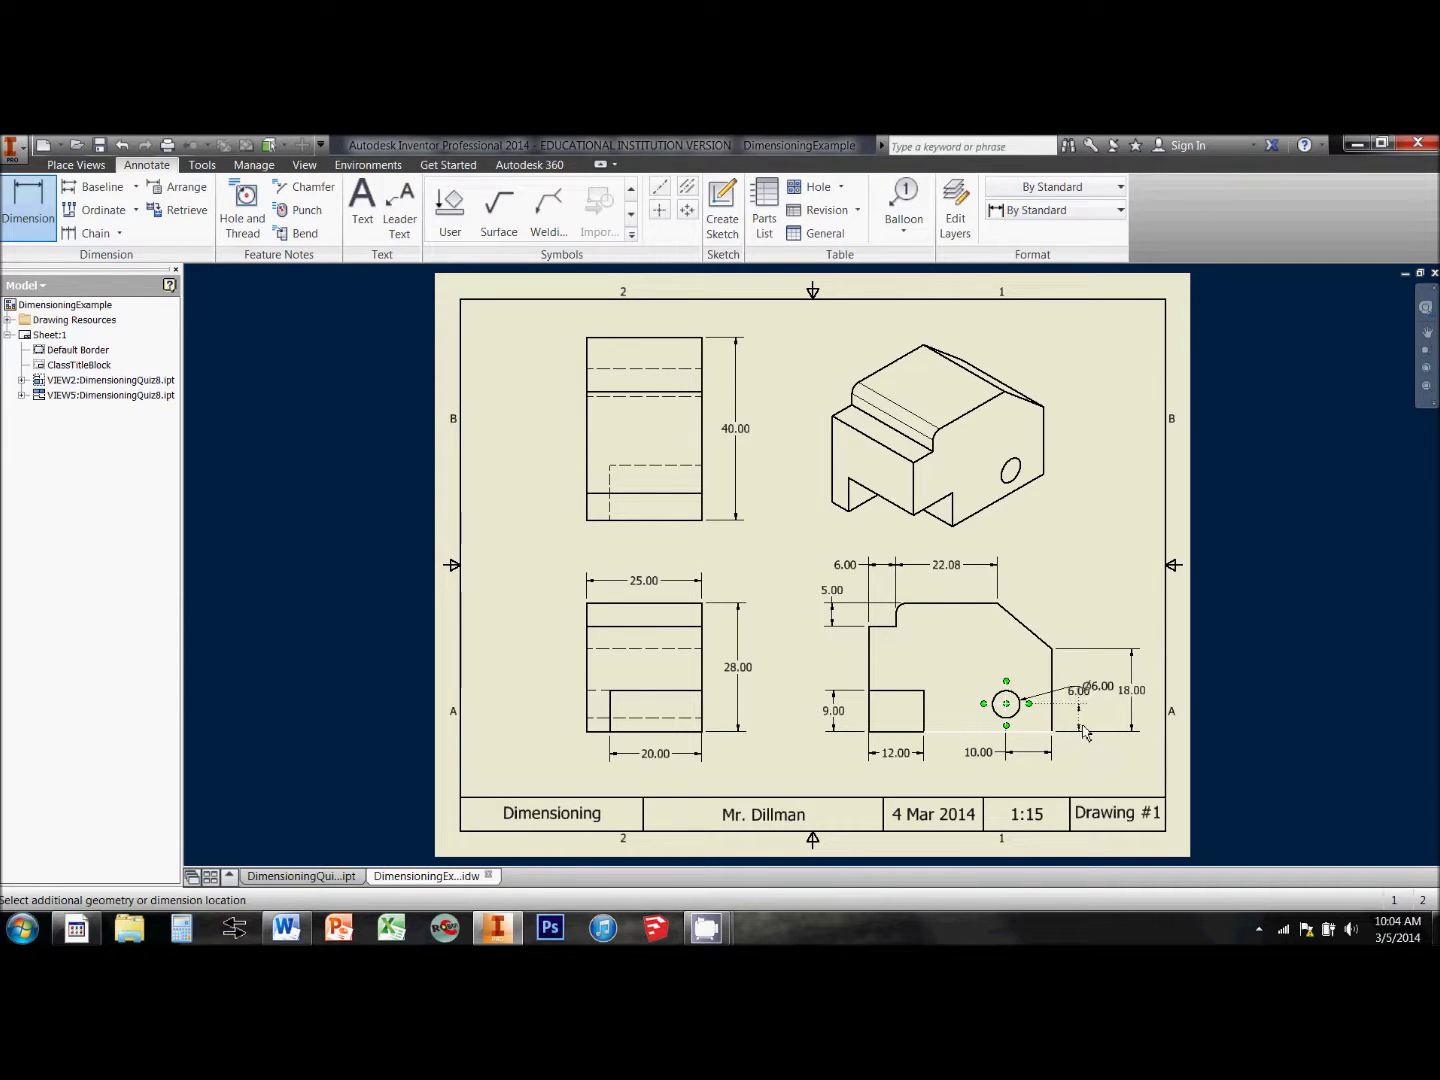
pyautogui.click(1083, 726)
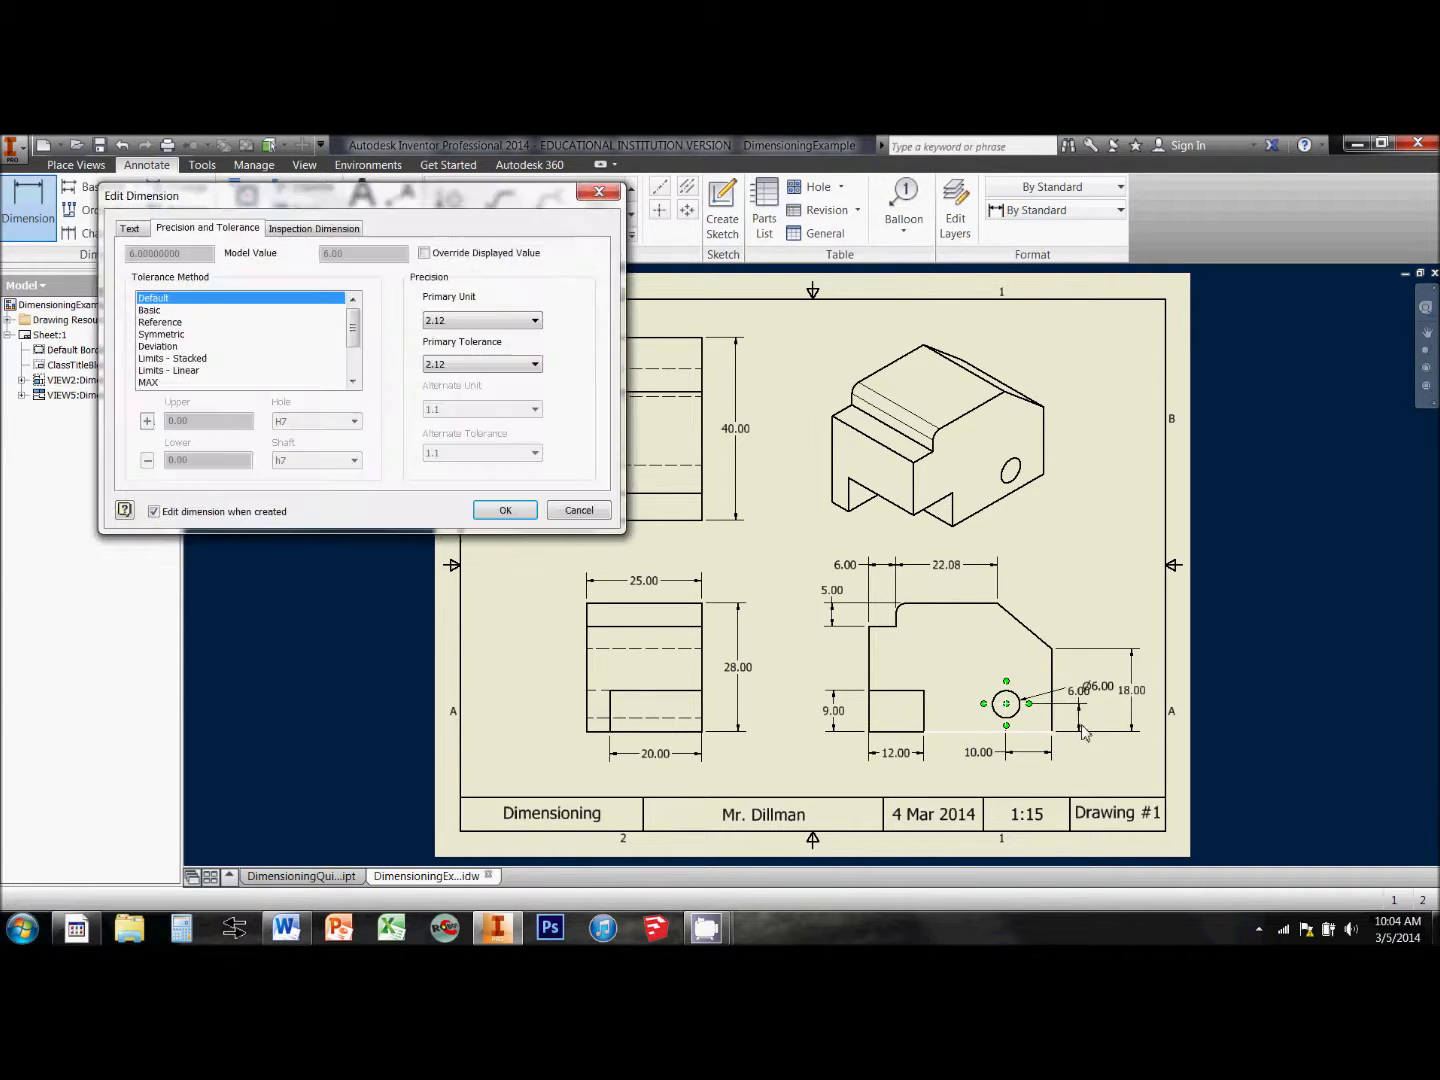
pyautogui.click(520, 517)
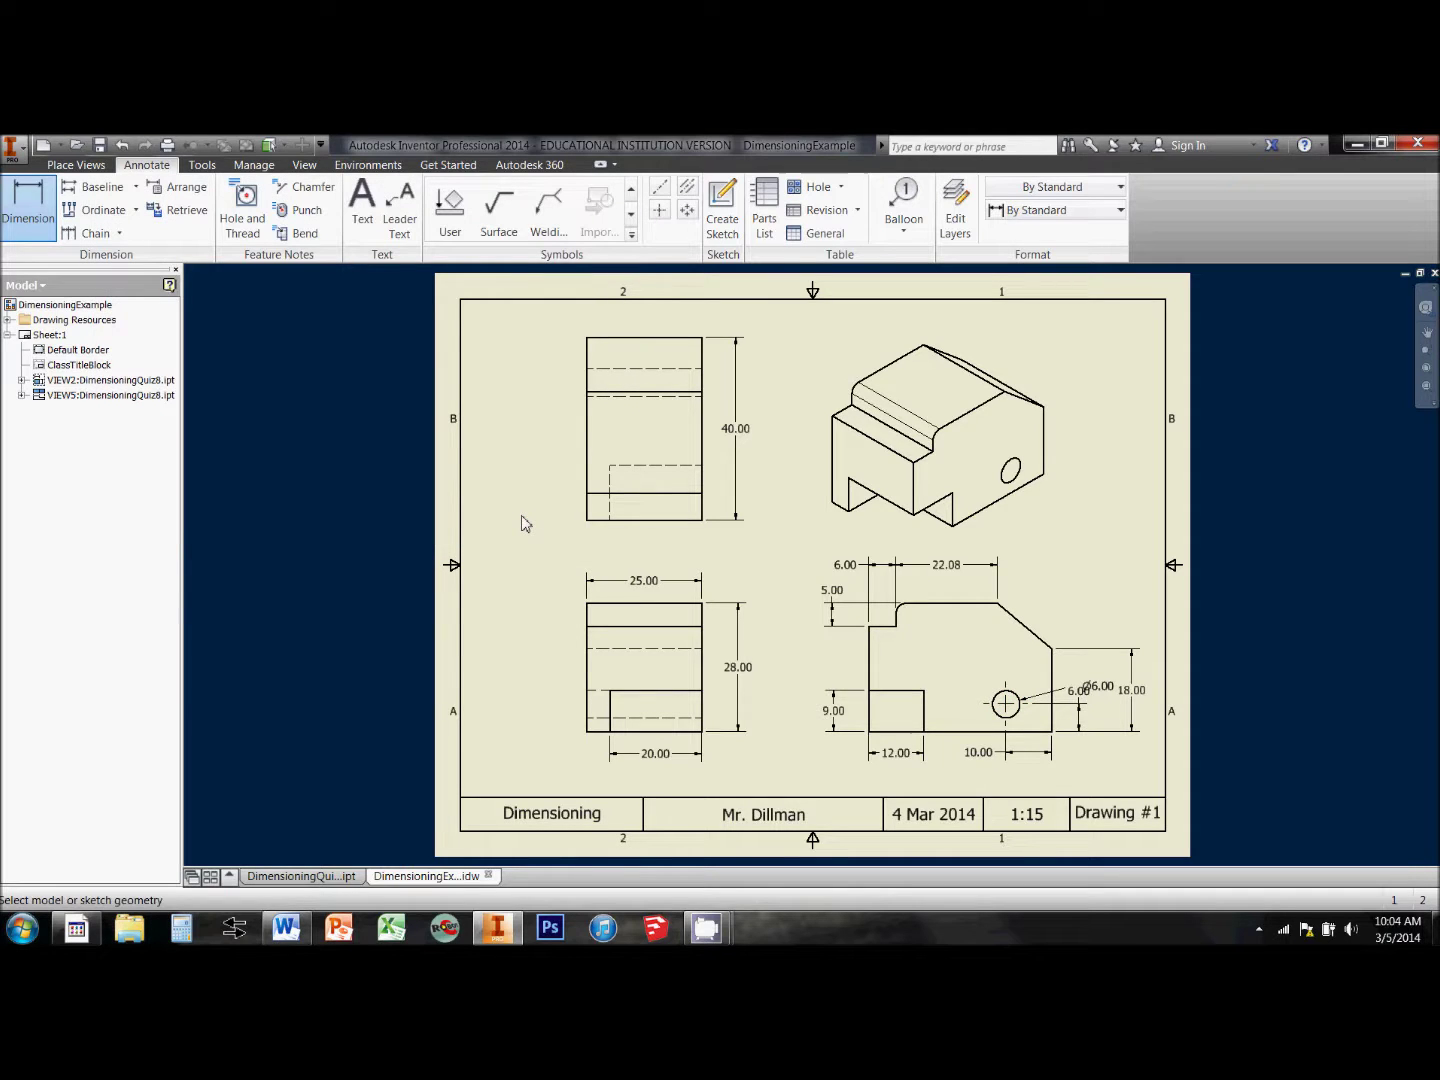
pyautogui.press('Escape')
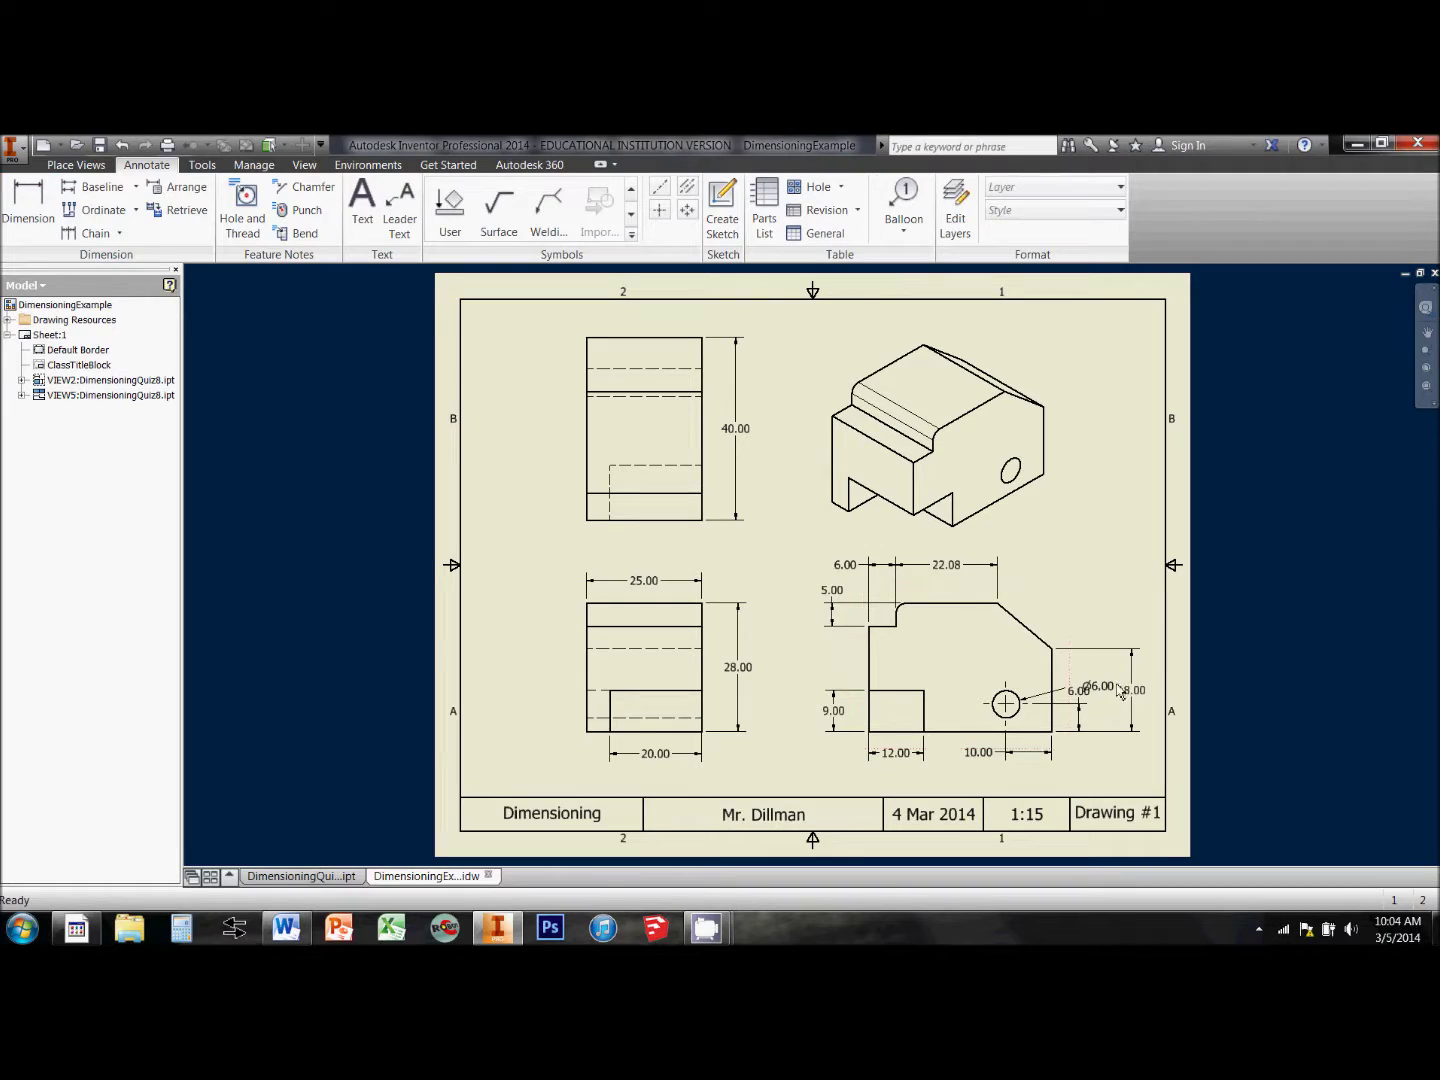
pyautogui.moveTo(1108, 693); pyautogui.dragTo(1100, 755)
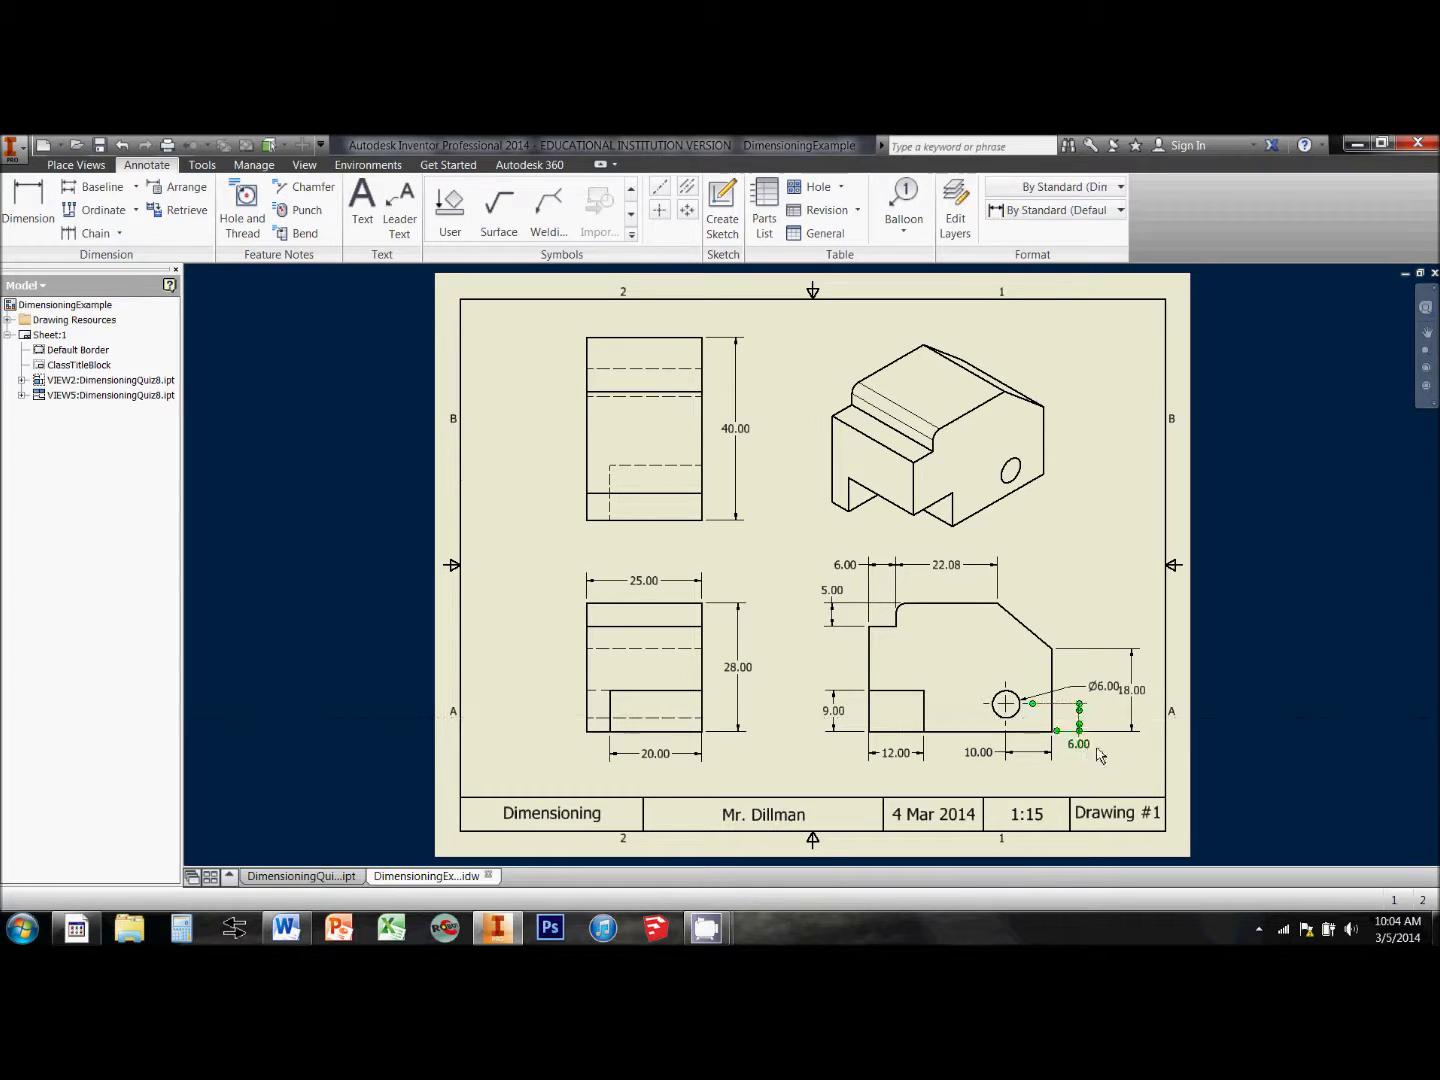
pyautogui.press('d')
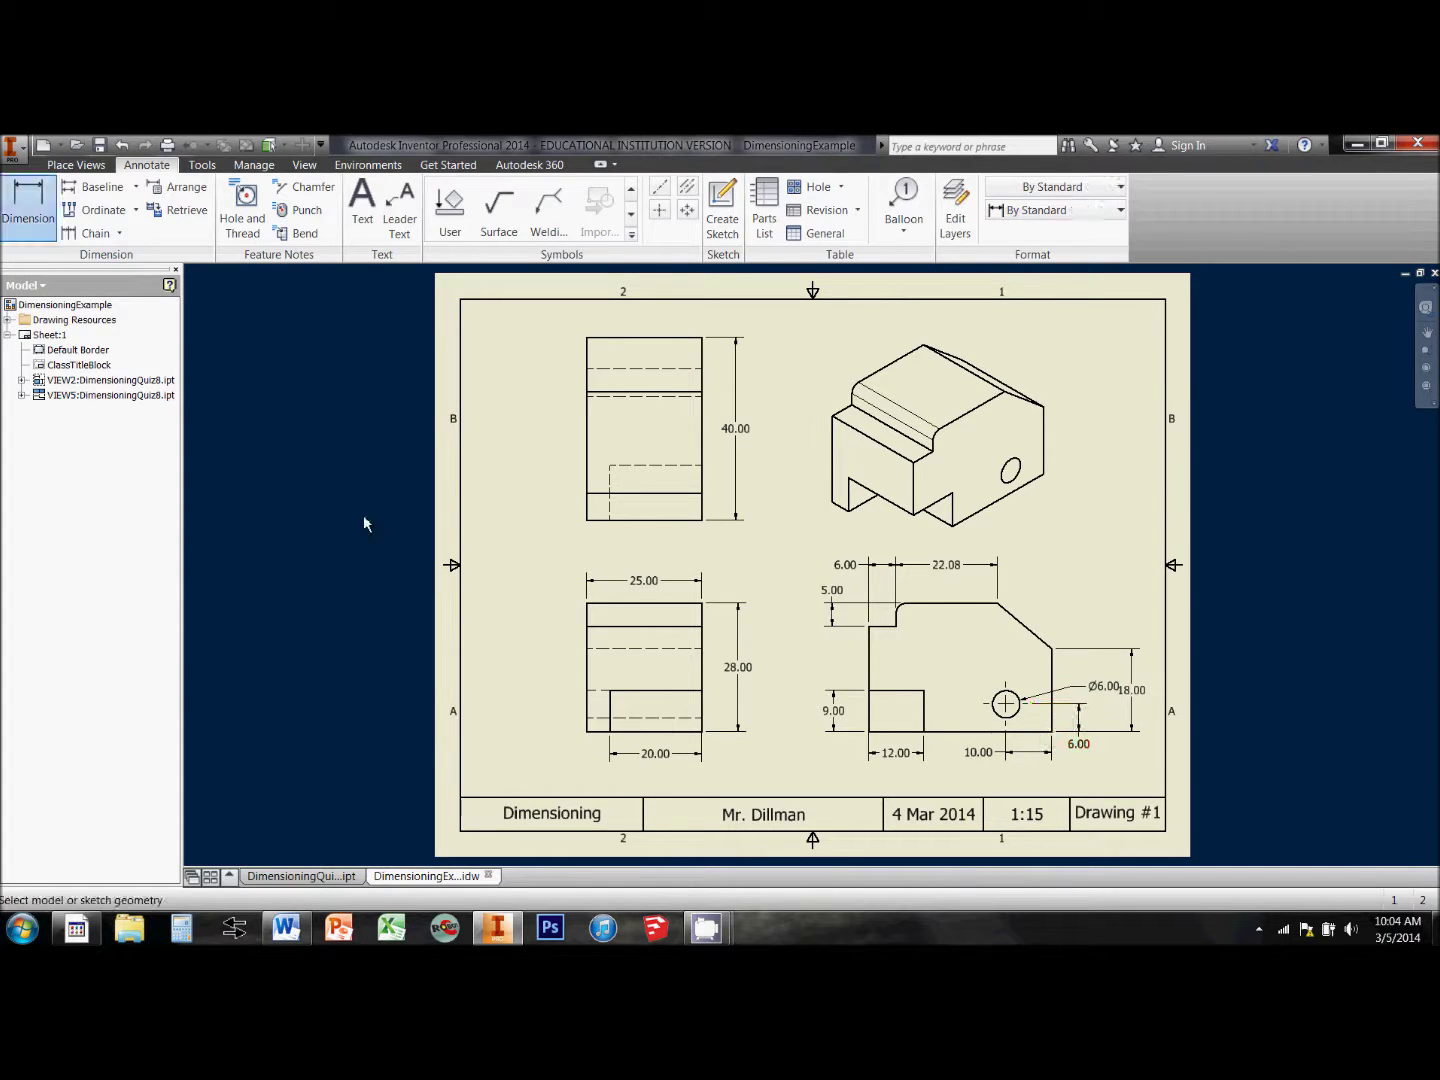
# Add an 11.92 horizontal dimension between the top edge and right edge of the lower-right view.
pyautogui.click(998, 606)
pyautogui.click(1052, 658)
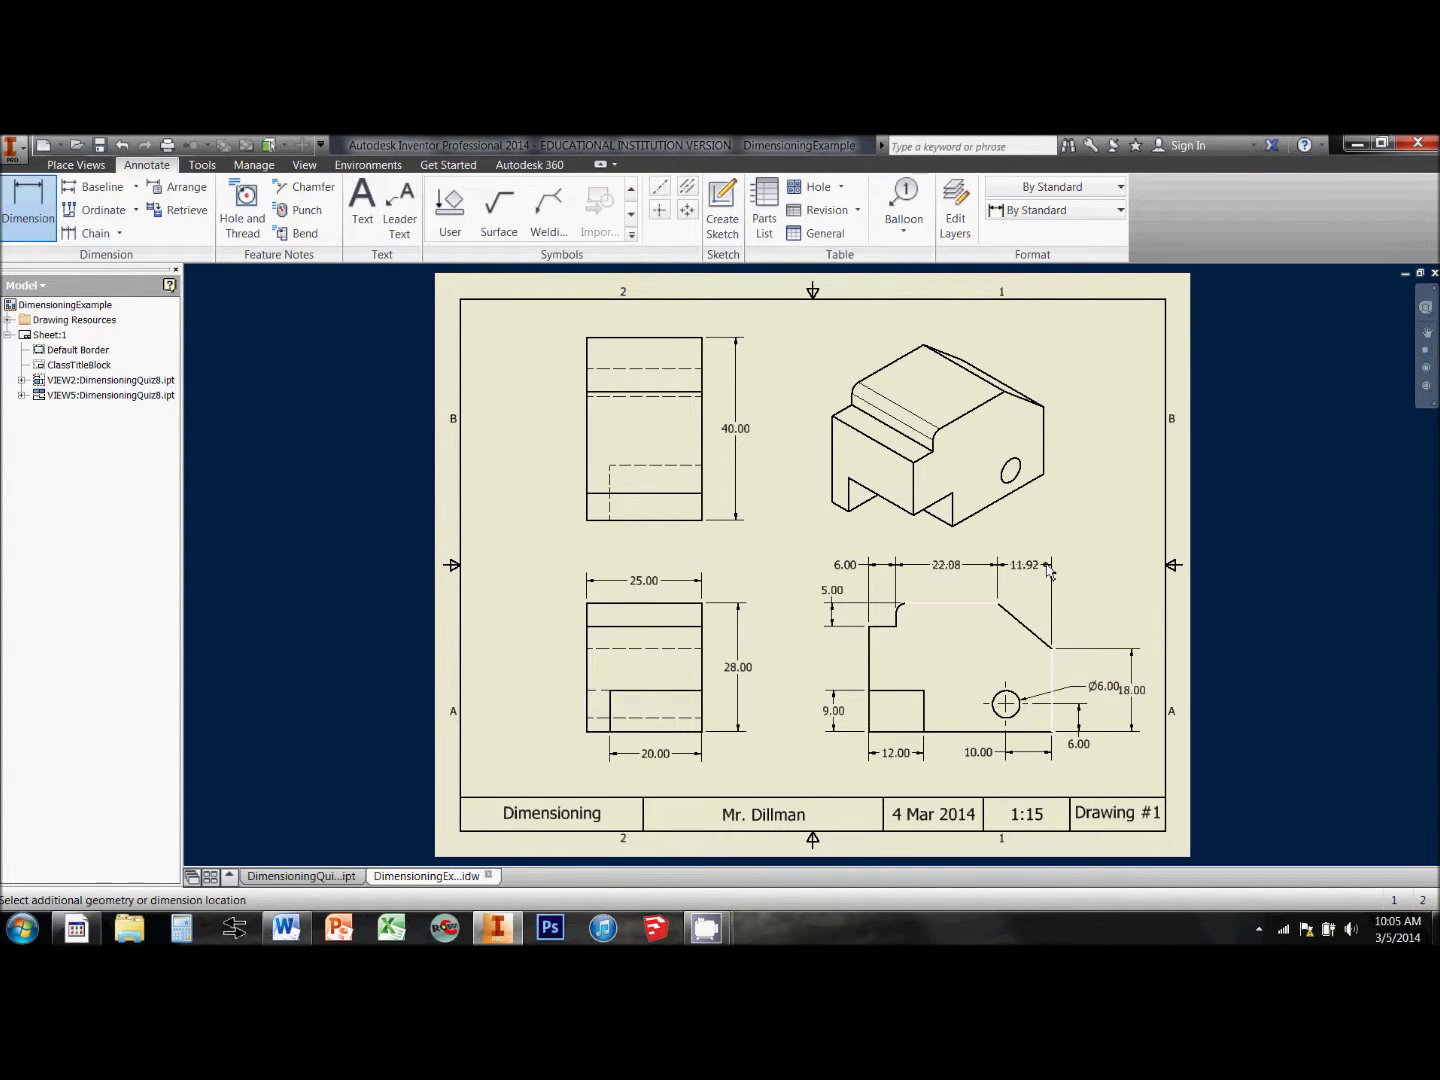
pyautogui.click(1048, 570)
pyautogui.click(518, 508)
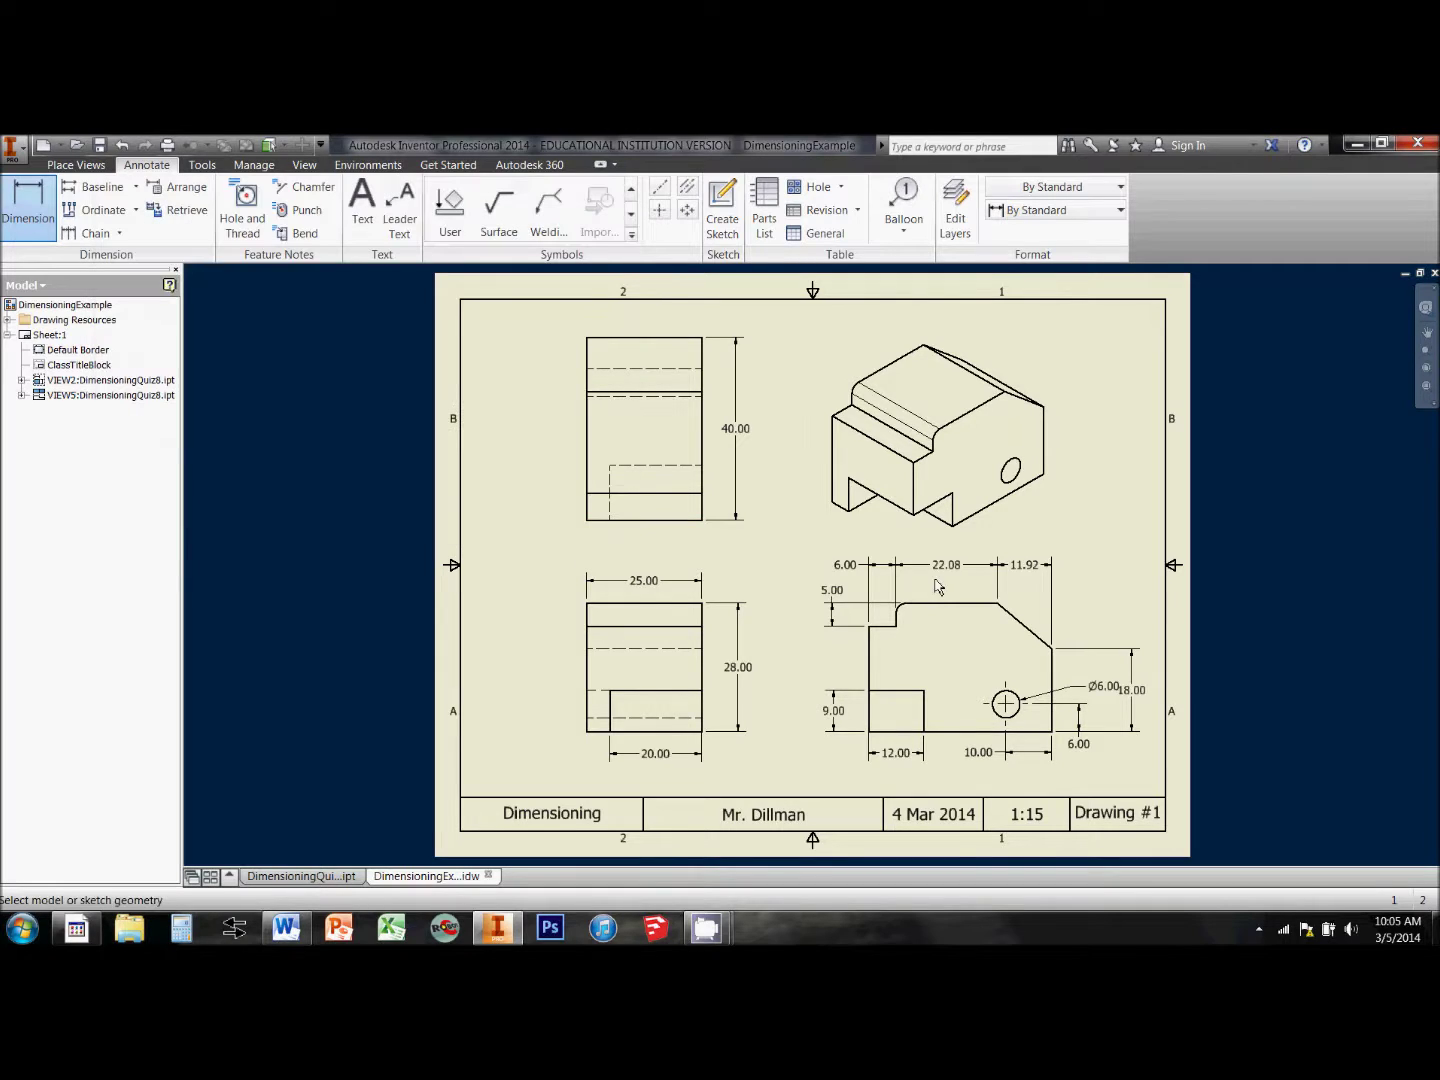
# Add a 10.00 vertical dimension to the slanted edge beside the view, then stop dimensioning.
pyautogui.click(1025, 626)
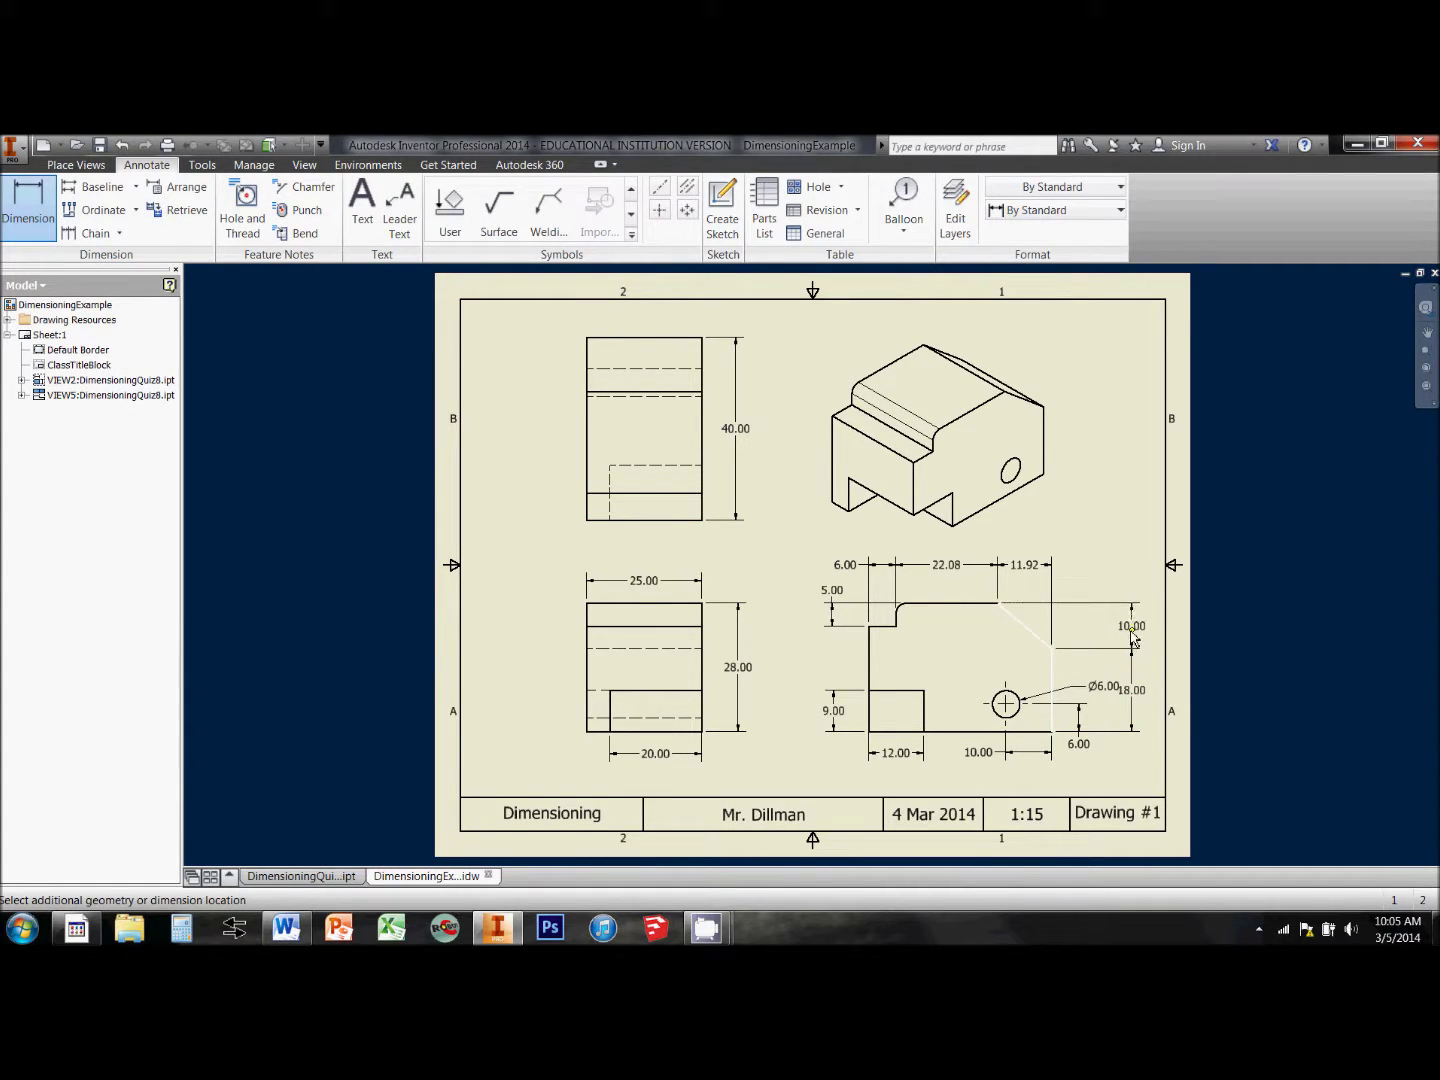
pyautogui.click(1133, 637)
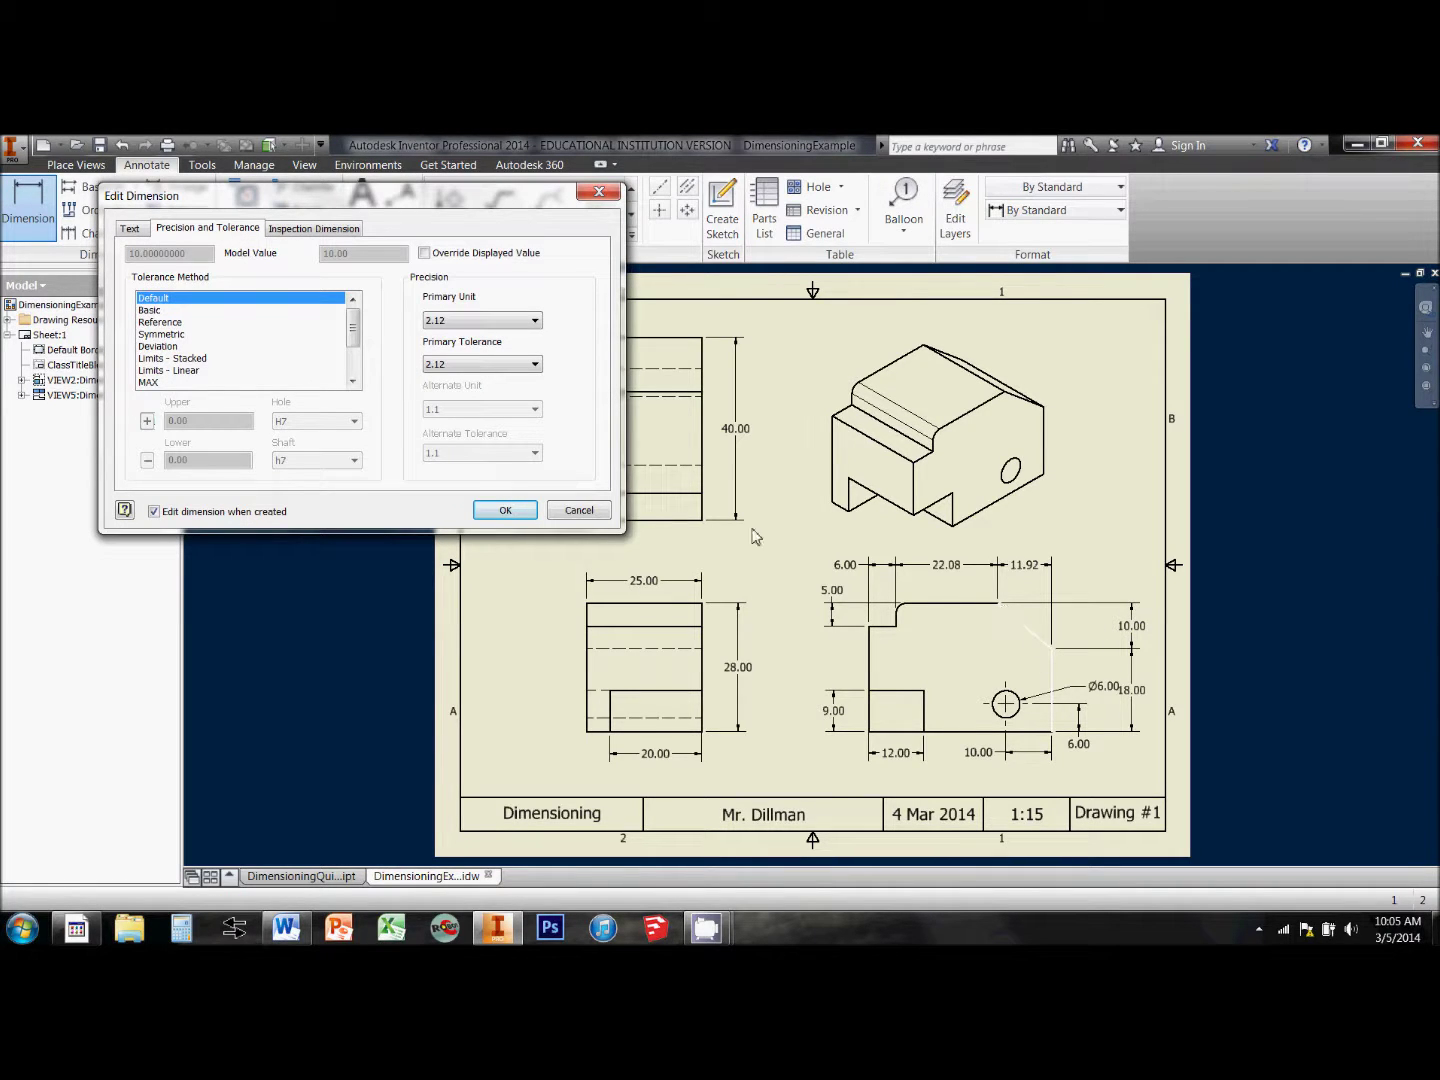
pyautogui.click(516, 510)
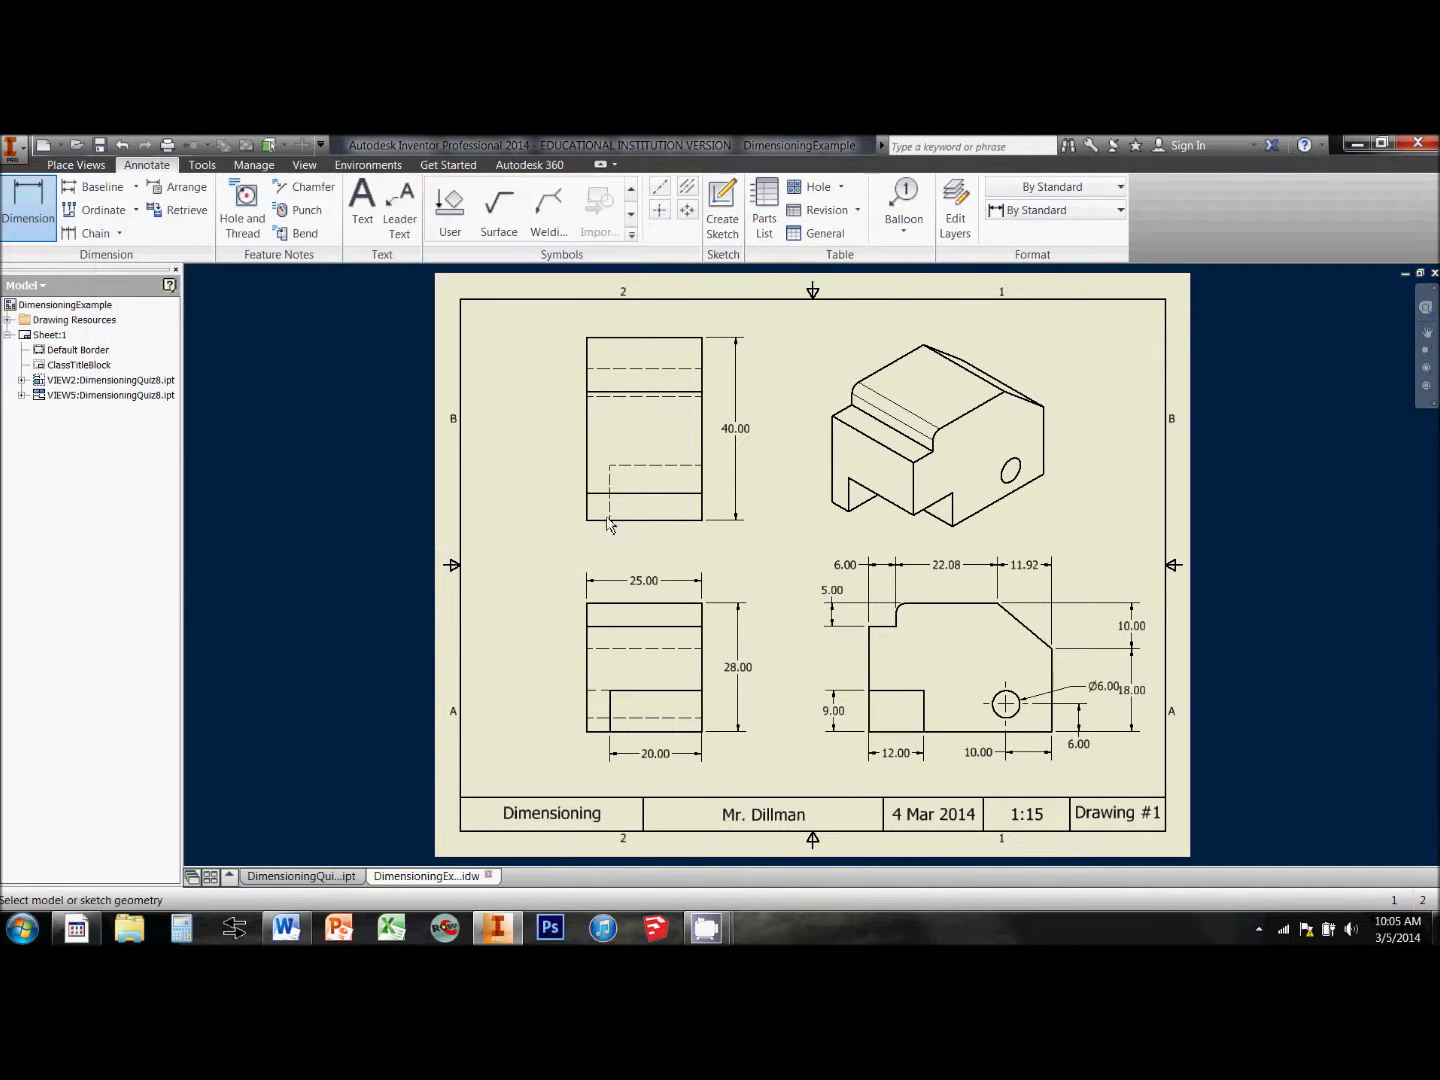
pyautogui.rightClick(1031, 572)
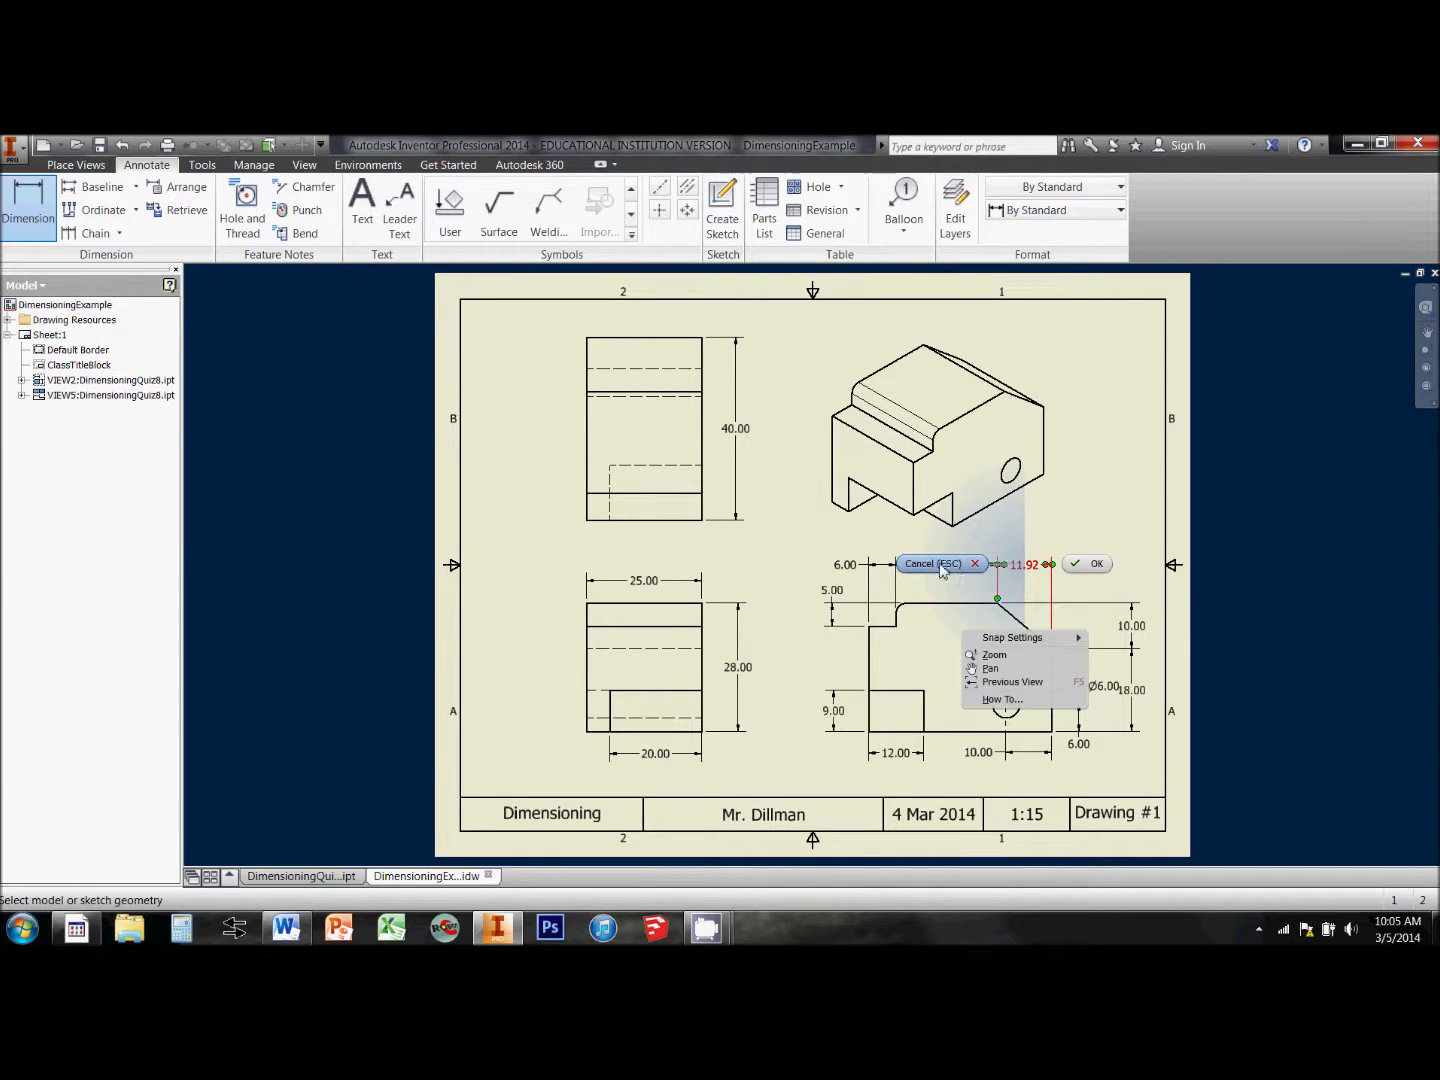
pyautogui.click(1006, 566)
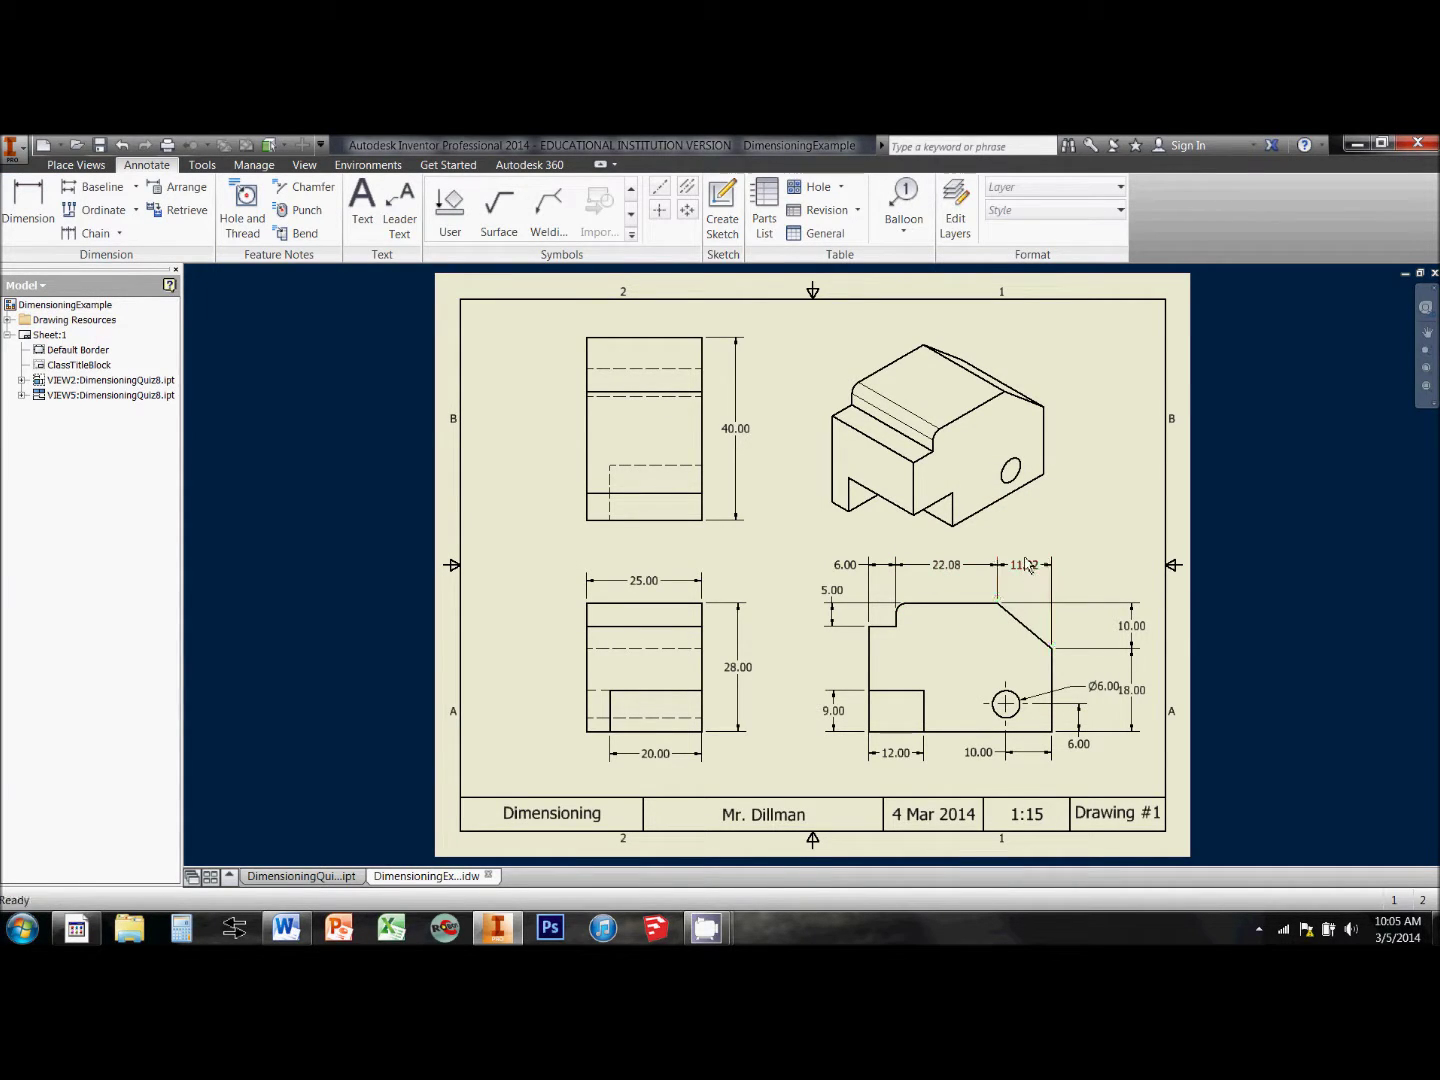
pyautogui.rightClick(1024, 563)
# Delete the 11.92 and 10.00 dimensions from the sloped corner.
pyautogui.click(1052, 587)
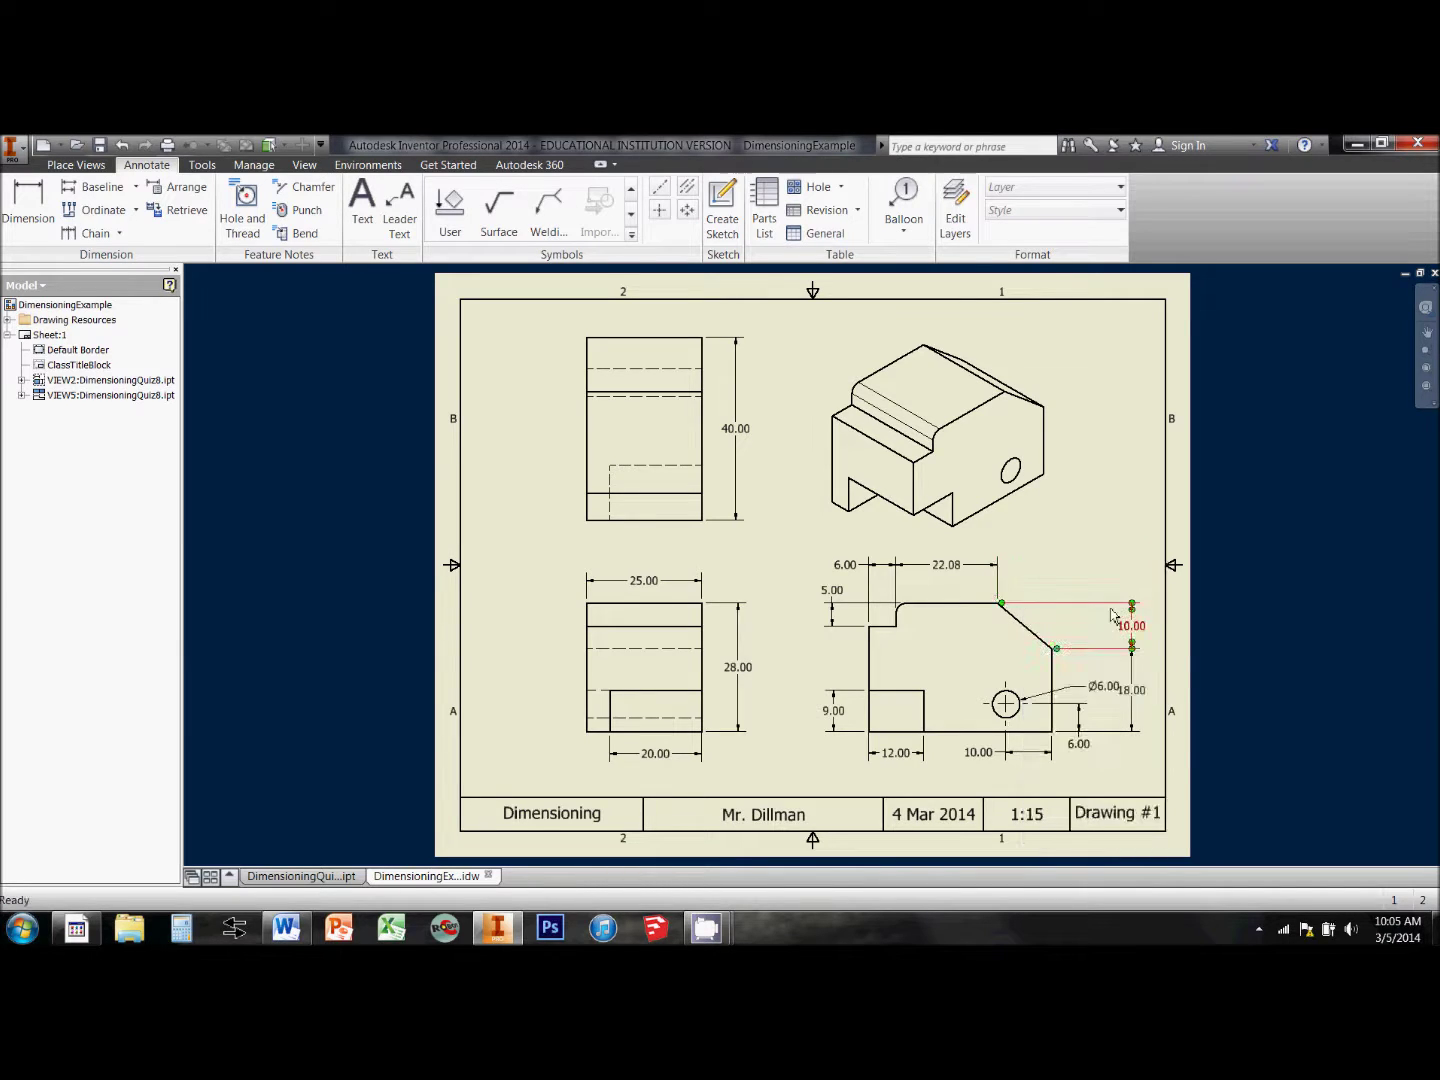
pyautogui.rightClick(1103, 619)
pyautogui.click(1160, 645)
# Dimension the angle between the vertical edge and the slanted edge as 50°.
pyautogui.click(28, 205)
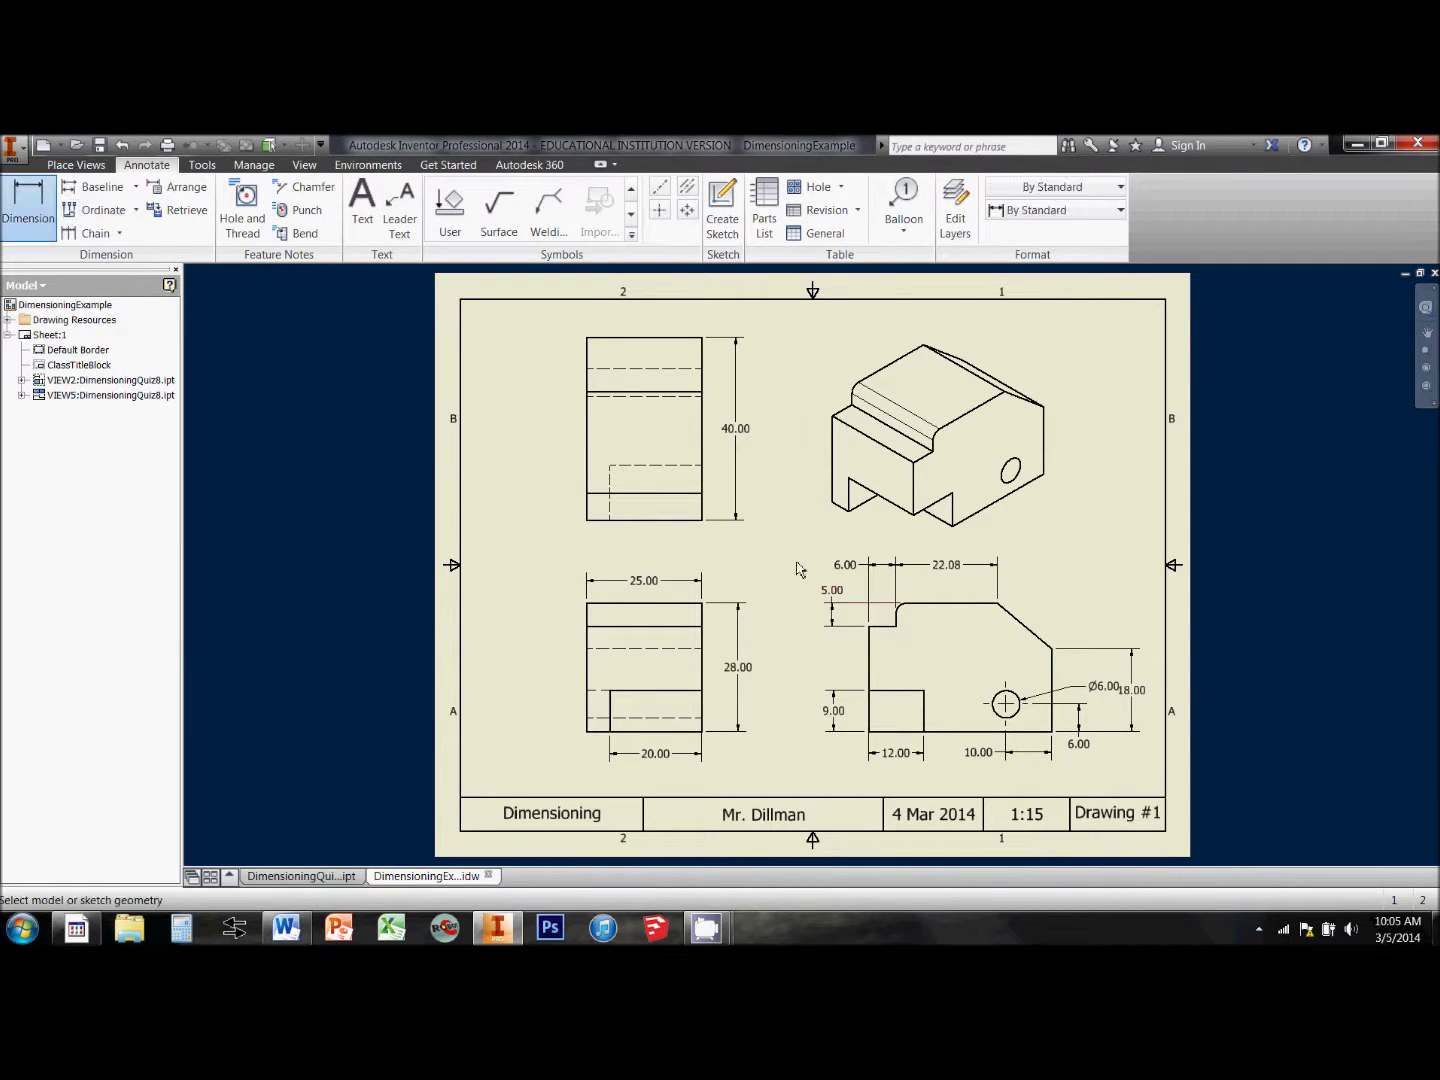
pyautogui.click(1052, 672)
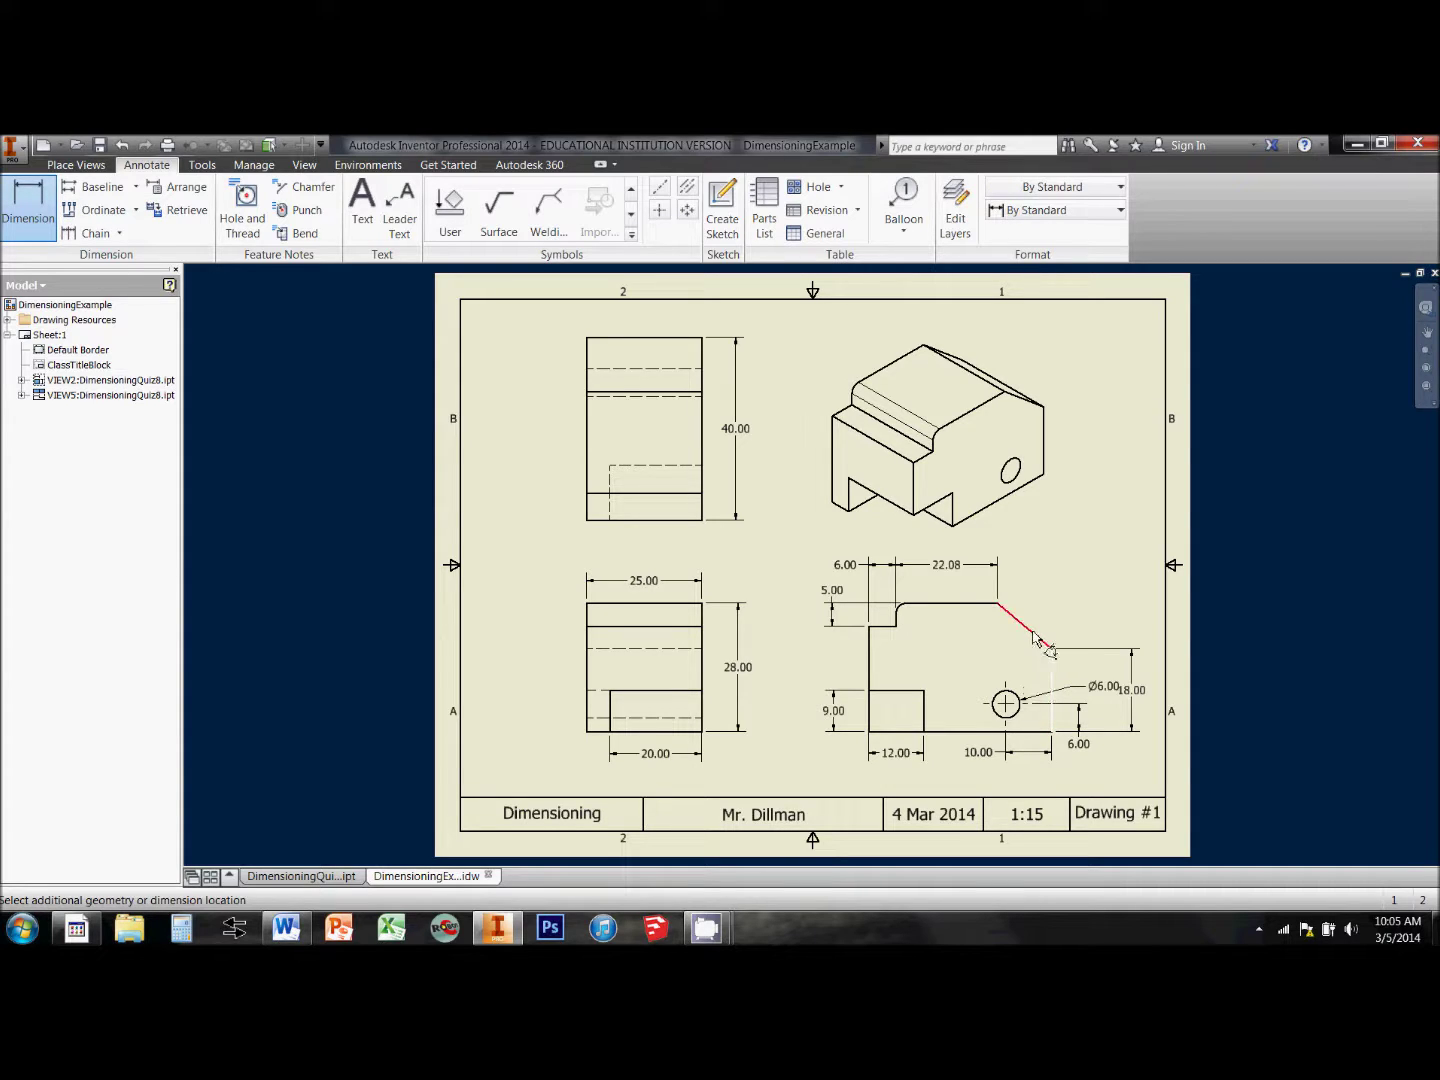
pyautogui.click(1032, 634)
pyautogui.click(1047, 605)
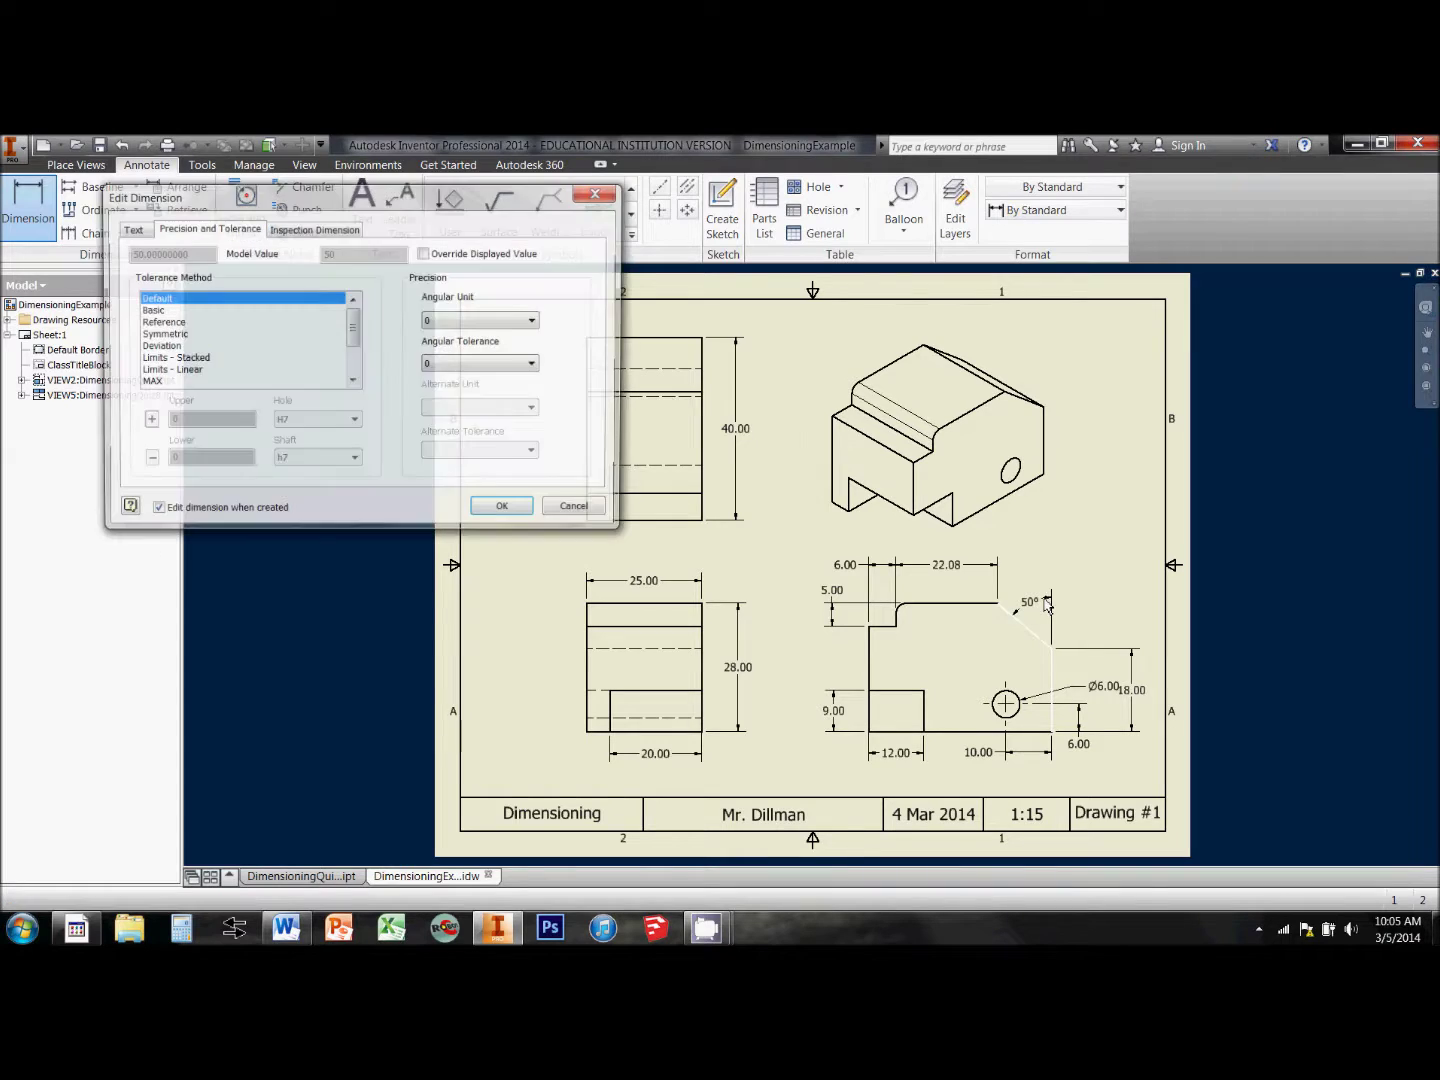
pyautogui.click(505, 510)
pyautogui.press('Escape')
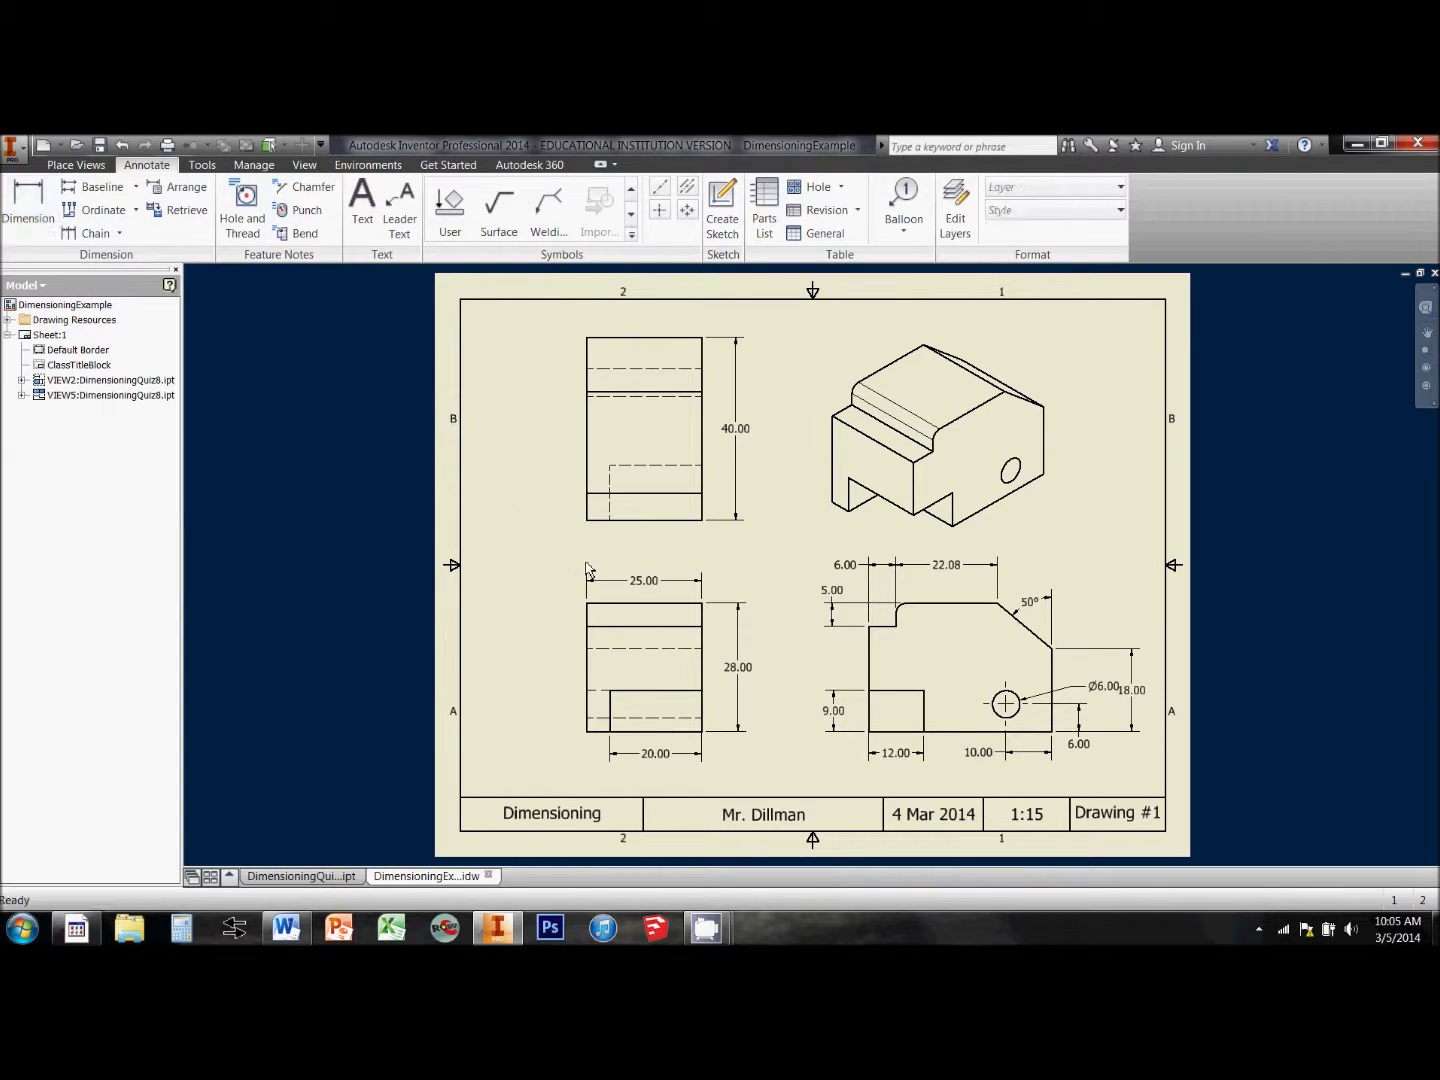
pyautogui.doubleClick(954, 572)
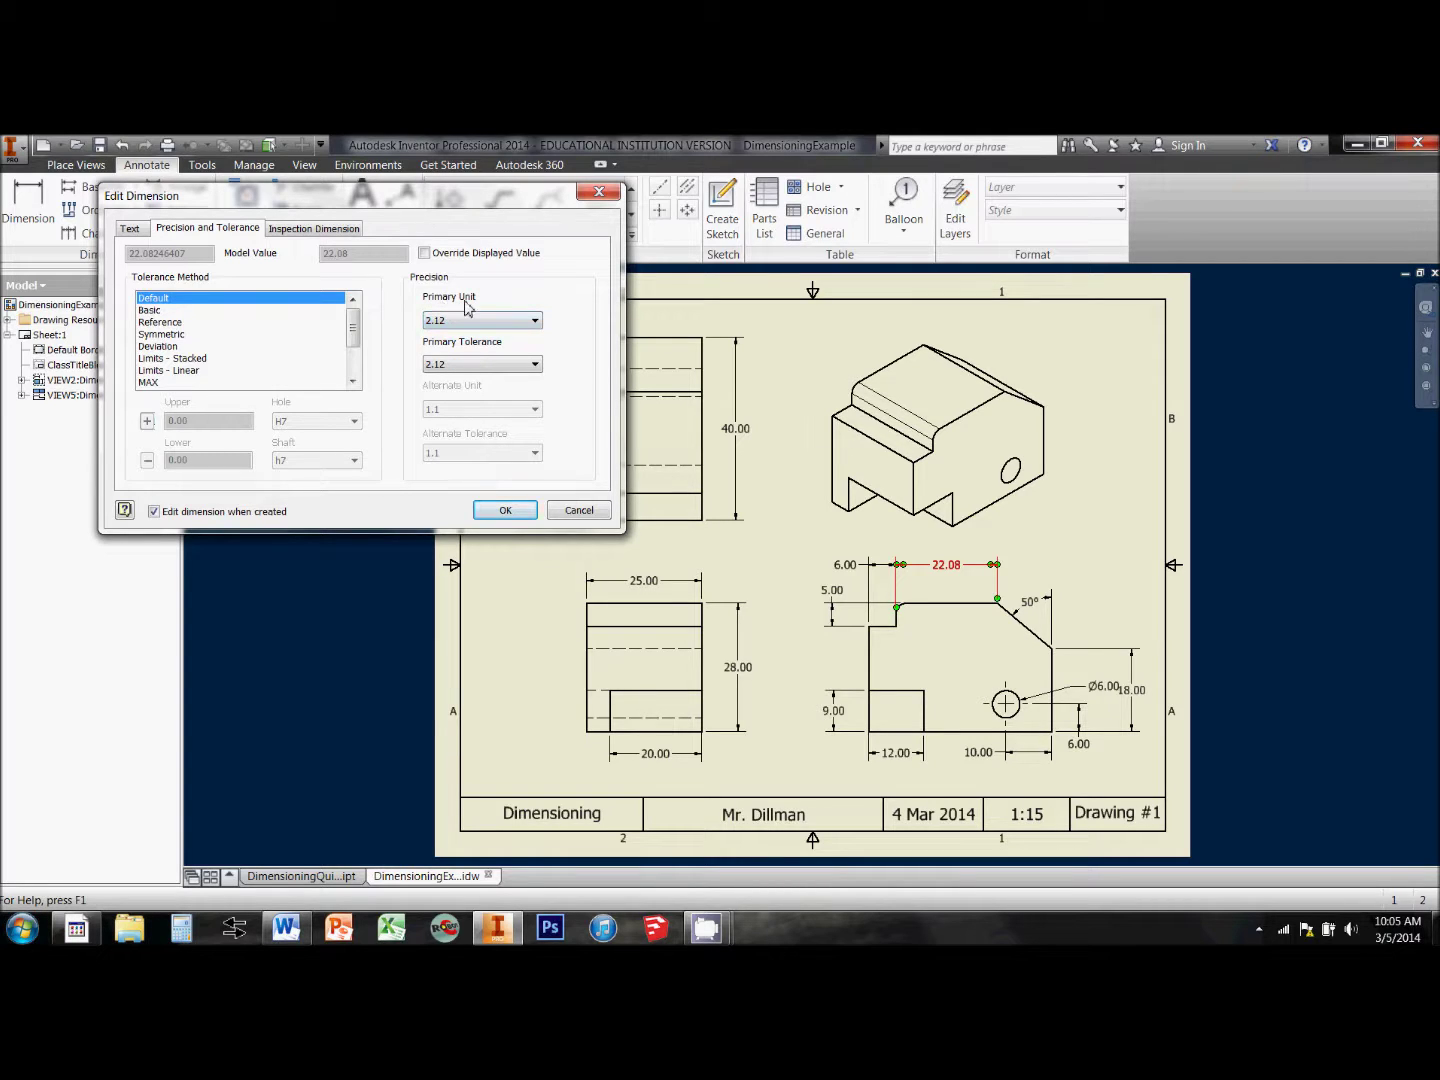
# Raise the 22.08 dimension's primary unit precision to four decimals so it reads 22.0825.
pyautogui.click(517, 321)
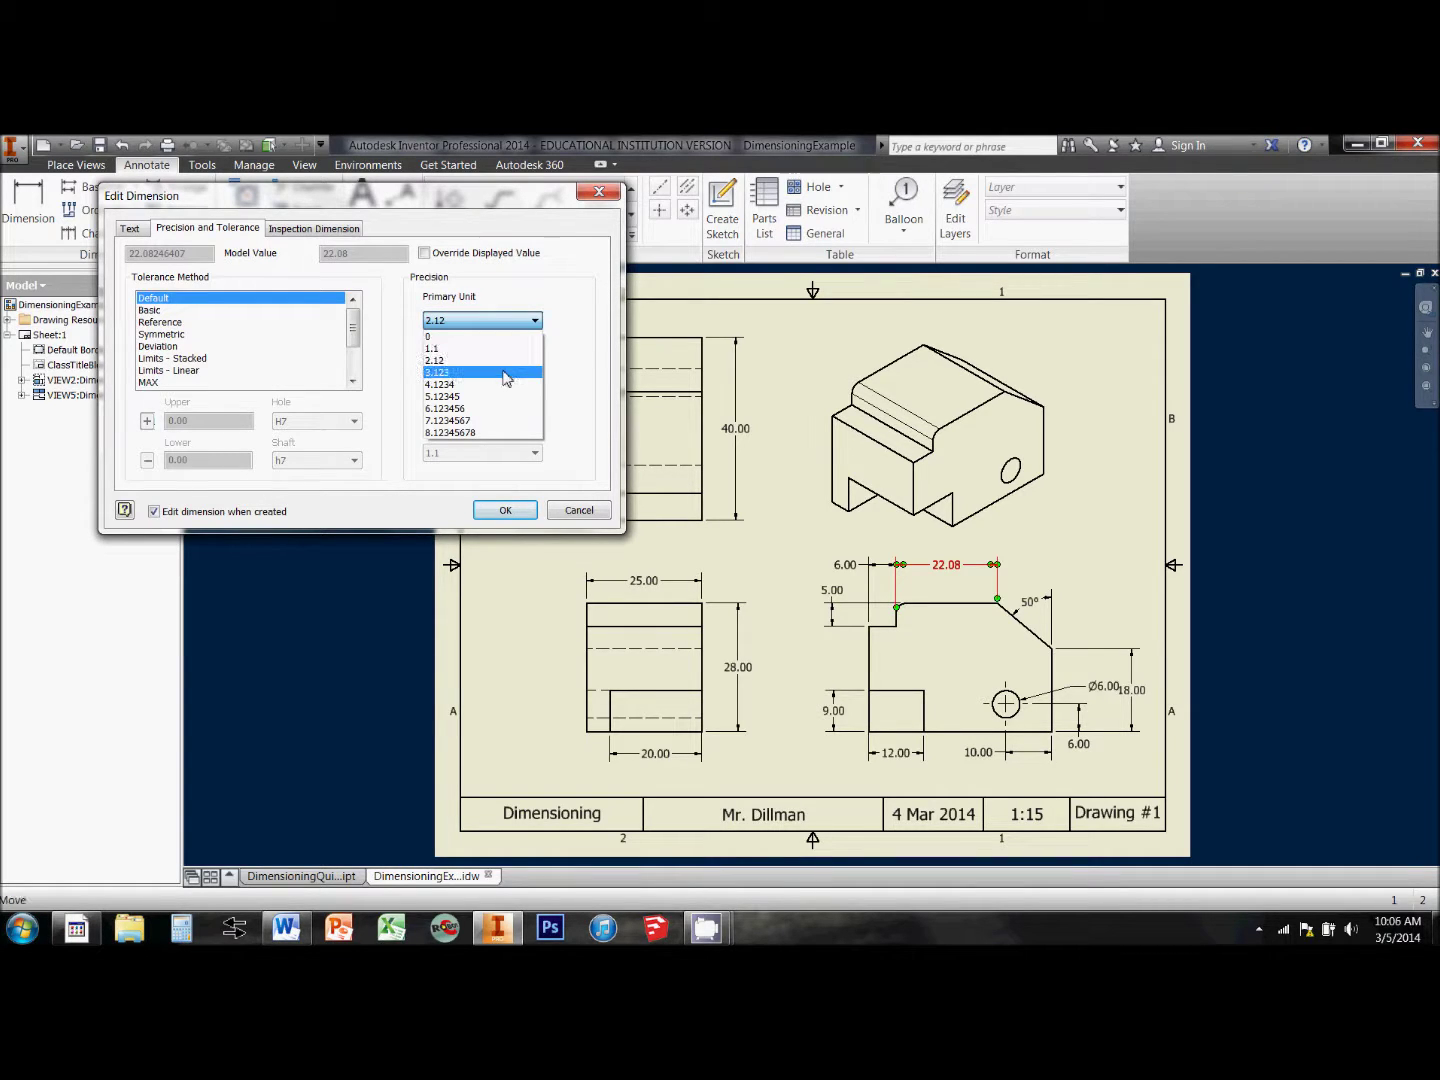
pyautogui.click(504, 372)
pyautogui.click(513, 327)
pyautogui.click(498, 387)
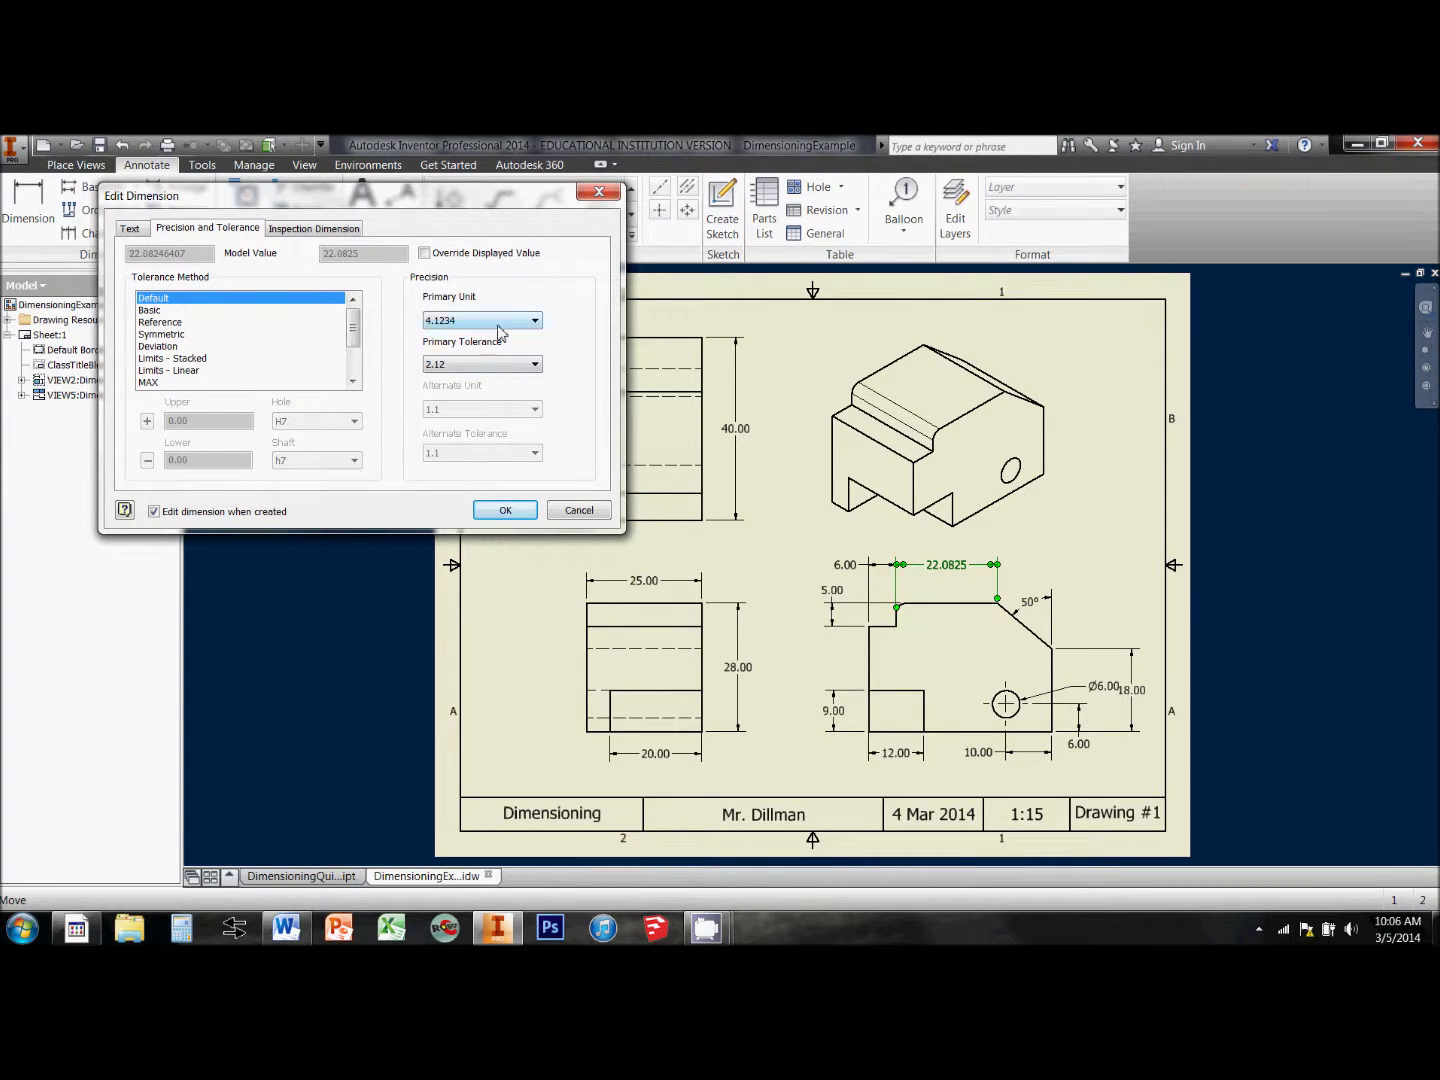
pyautogui.click(515, 508)
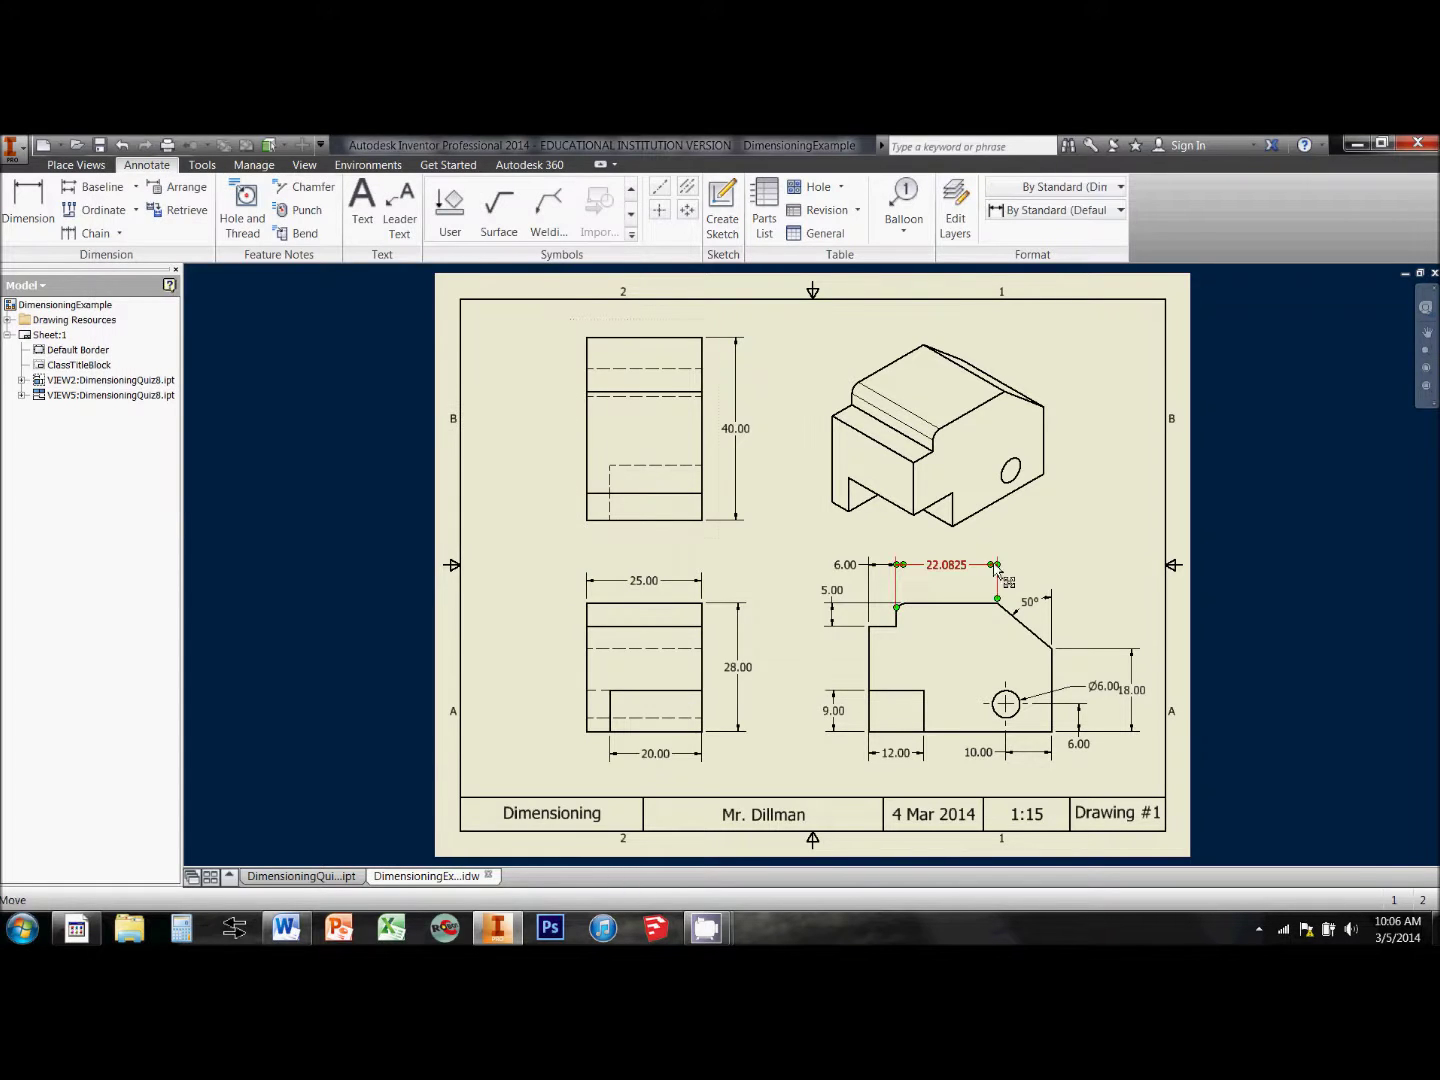
pyautogui.click(1120, 544)
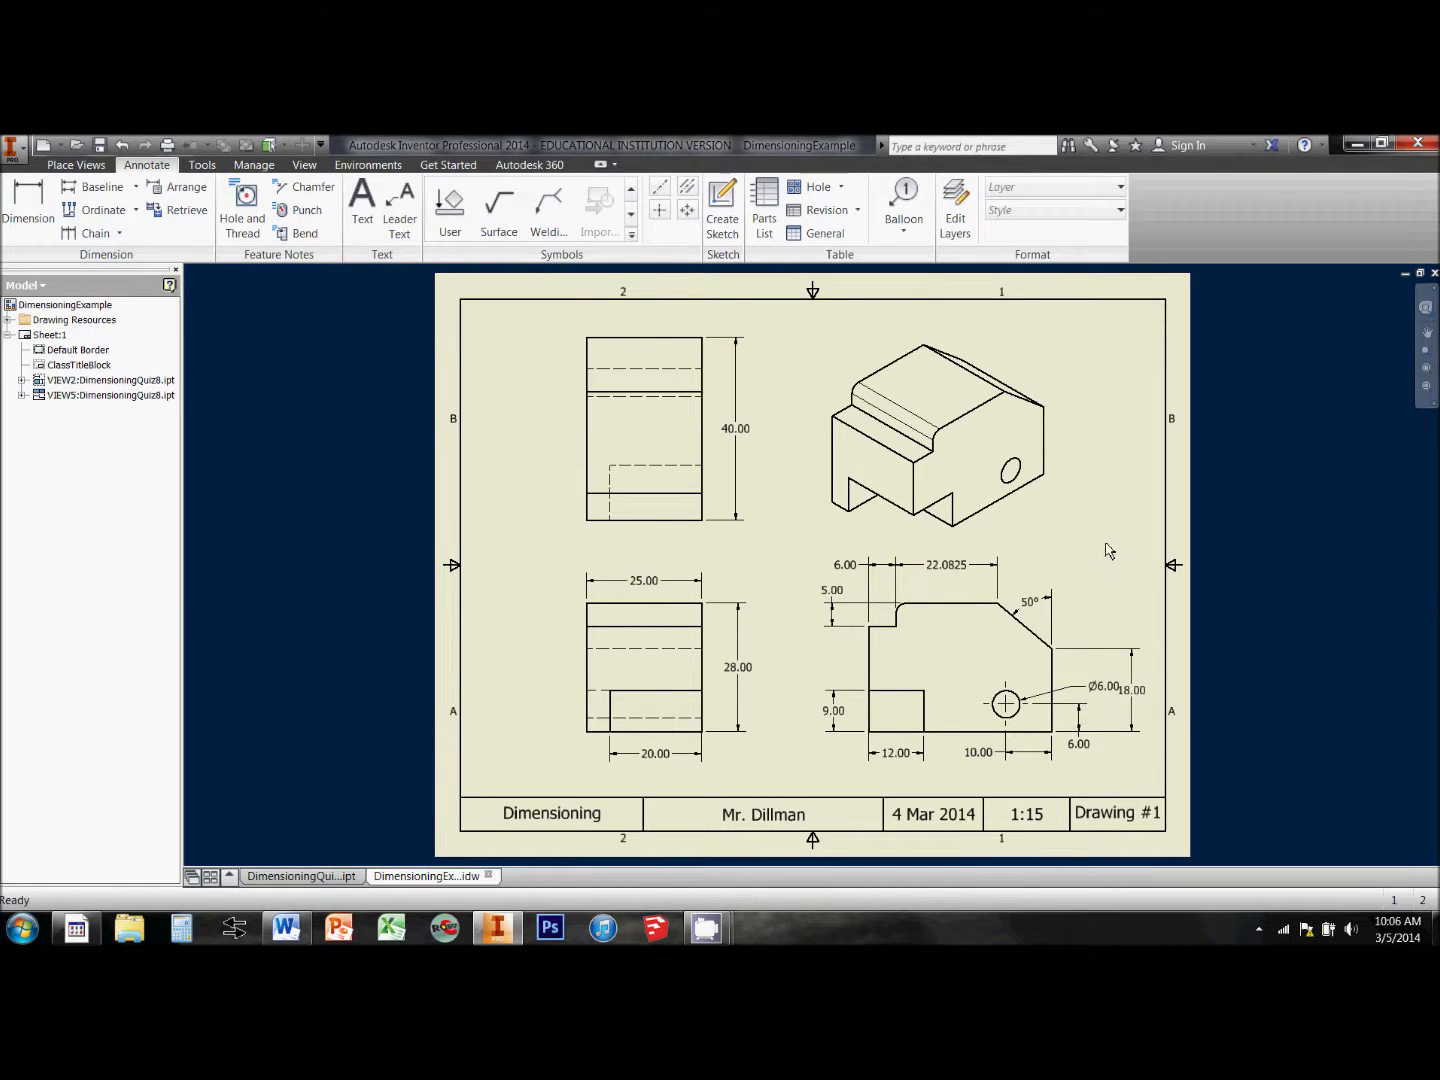
# Dimension the lower-right view's bottom edge corner to corner at 40.00, placed below the view.
pyautogui.click(940, 566)
pyautogui.click(1081, 560)
pyautogui.click(44, 214)
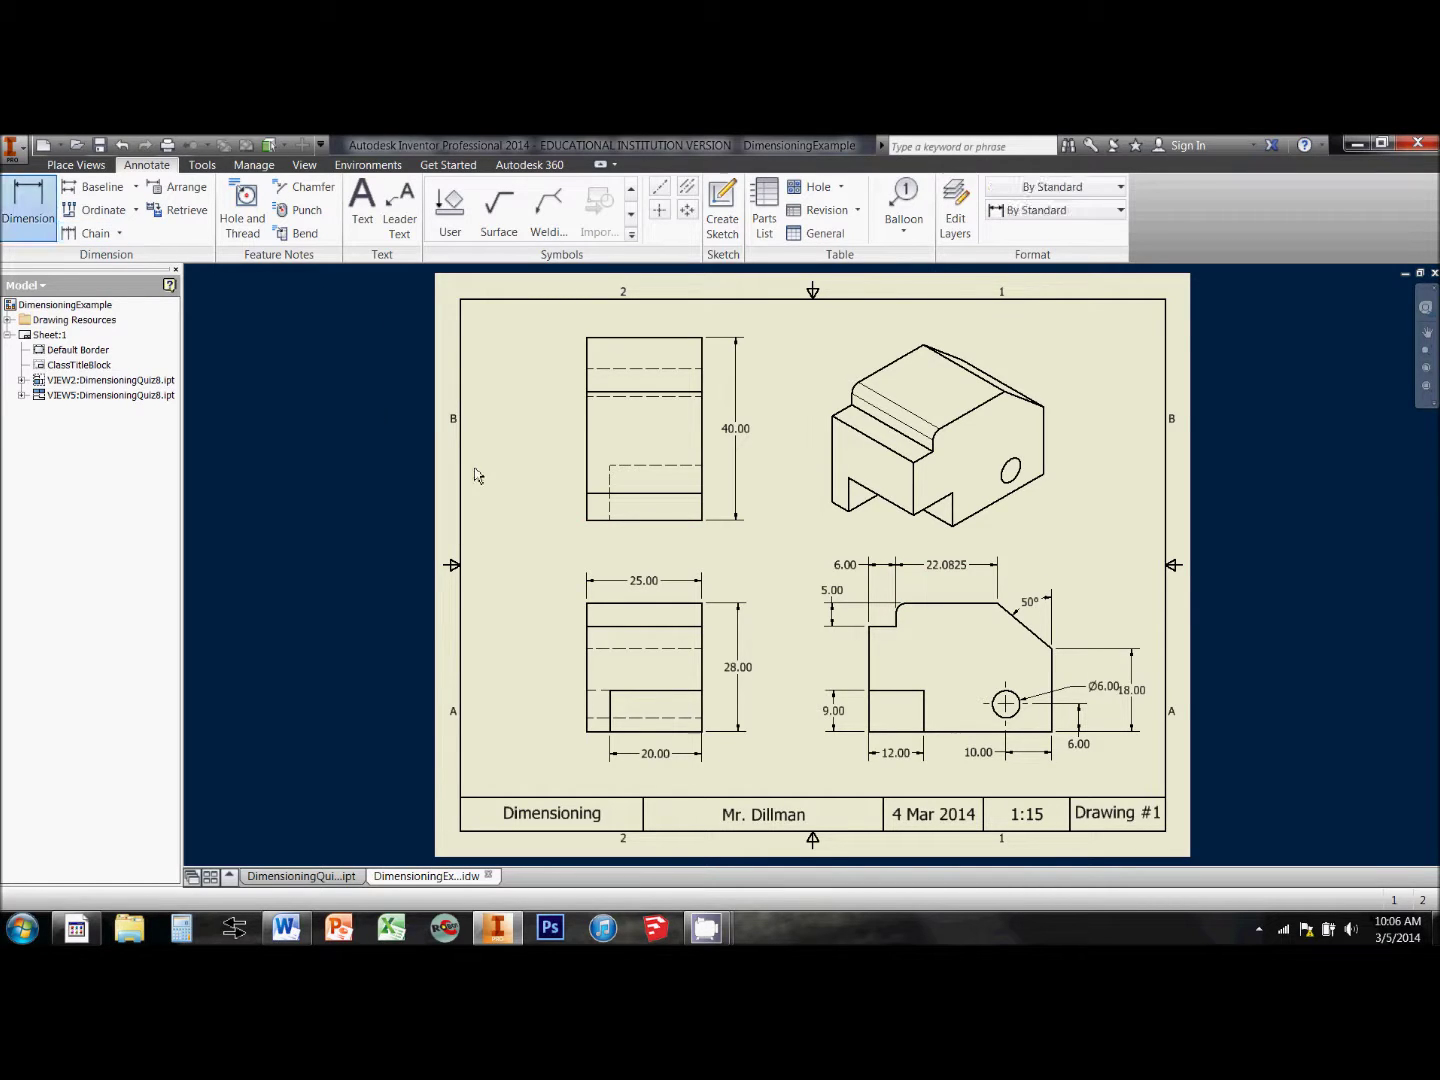
pyautogui.click(869, 732)
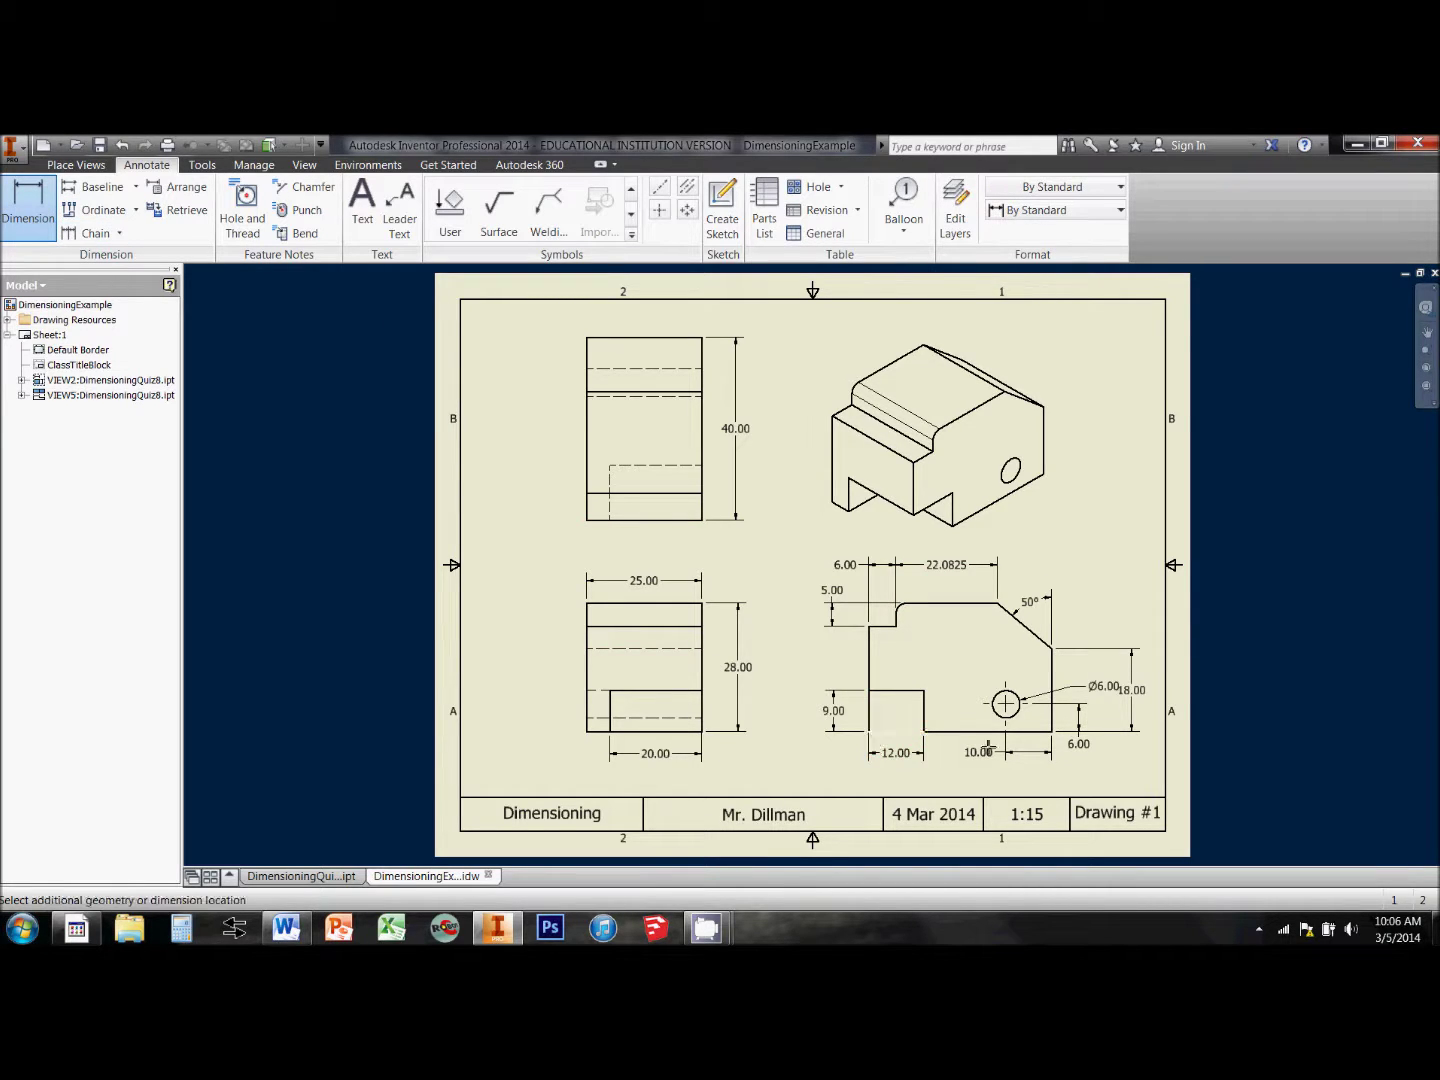
pyautogui.click(1052, 732)
pyautogui.click(1043, 784)
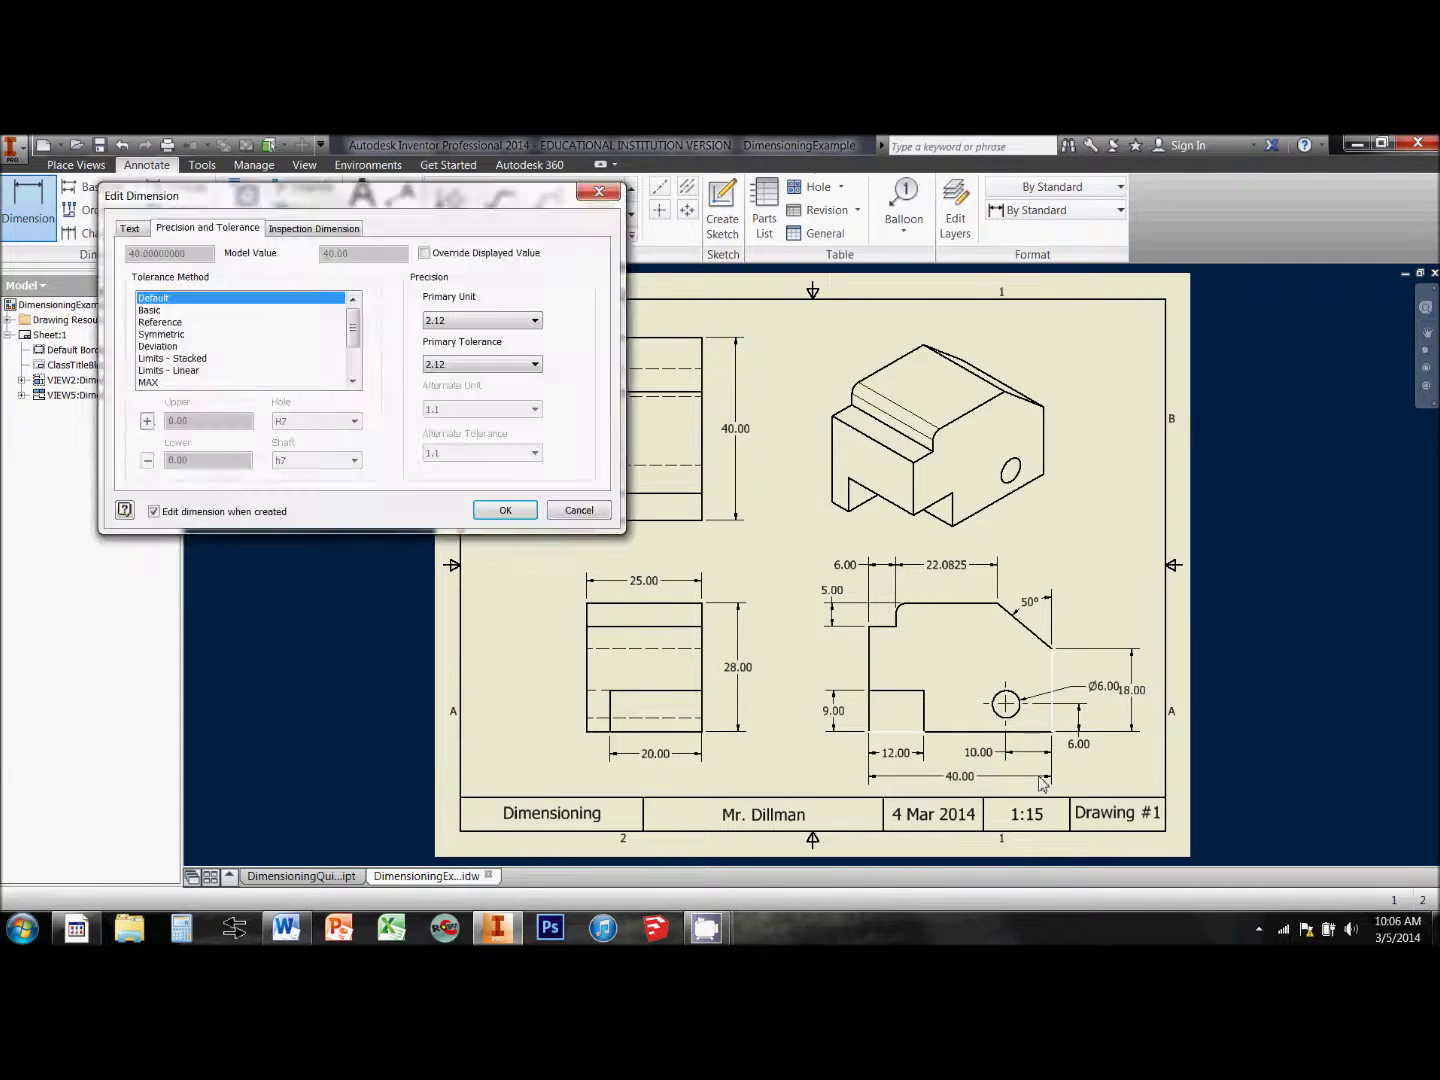
pyautogui.click(506, 511)
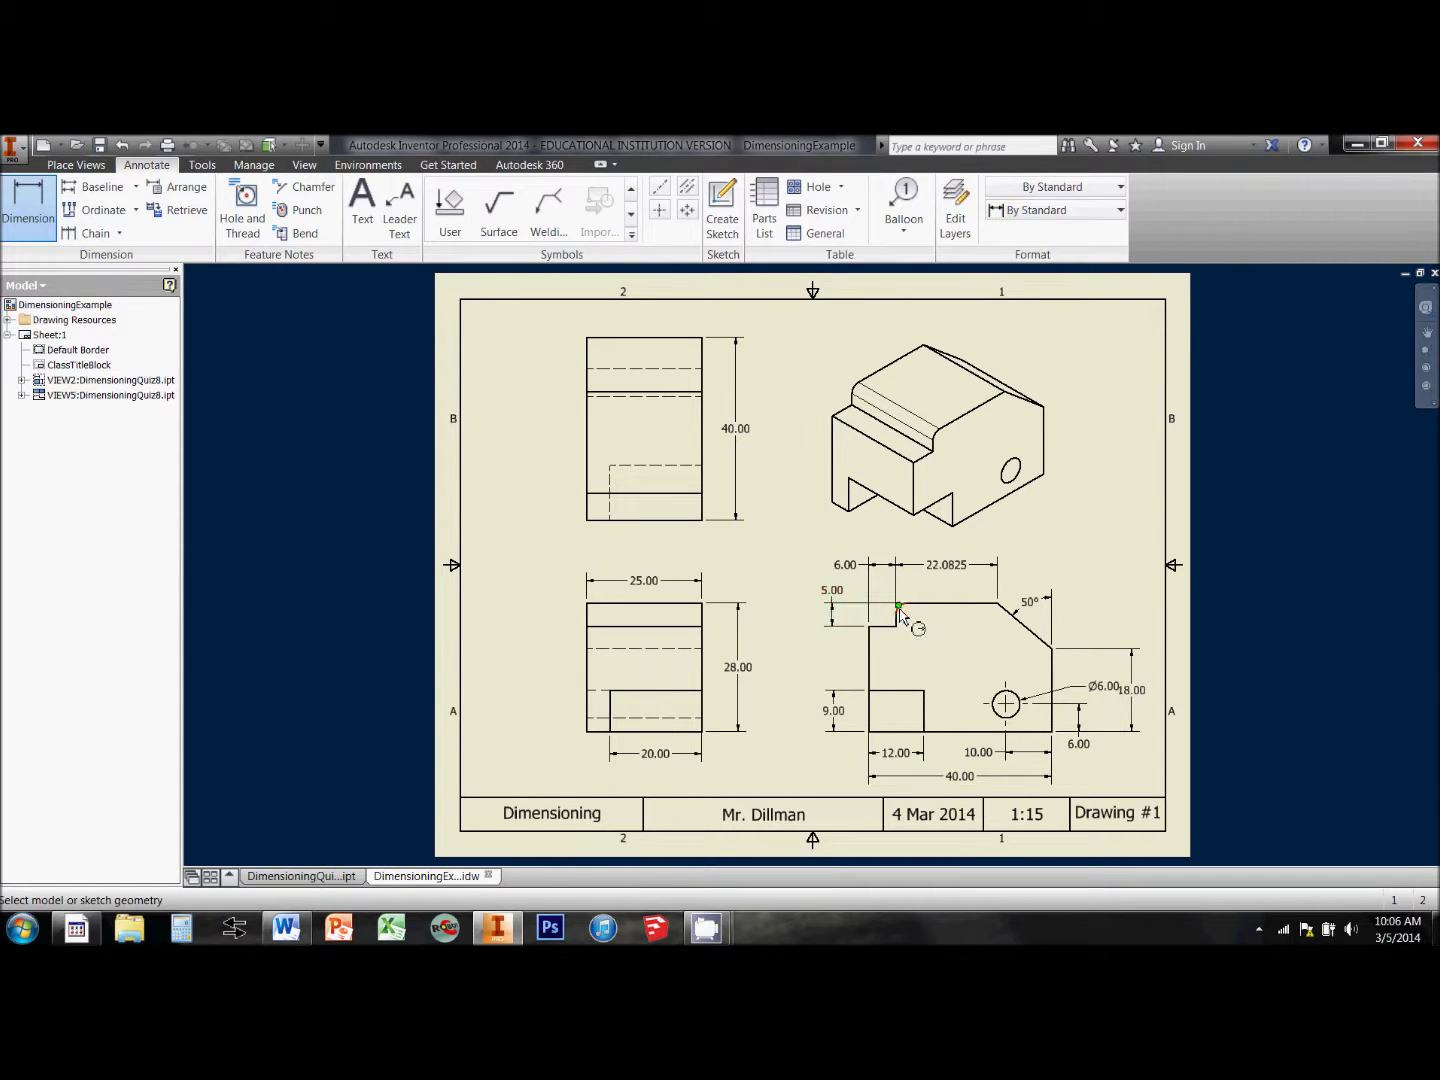
# Label the small fillet at the top of the step with an R2.00 radius placed up-left.
pyautogui.scroll(-4, 900, 613)
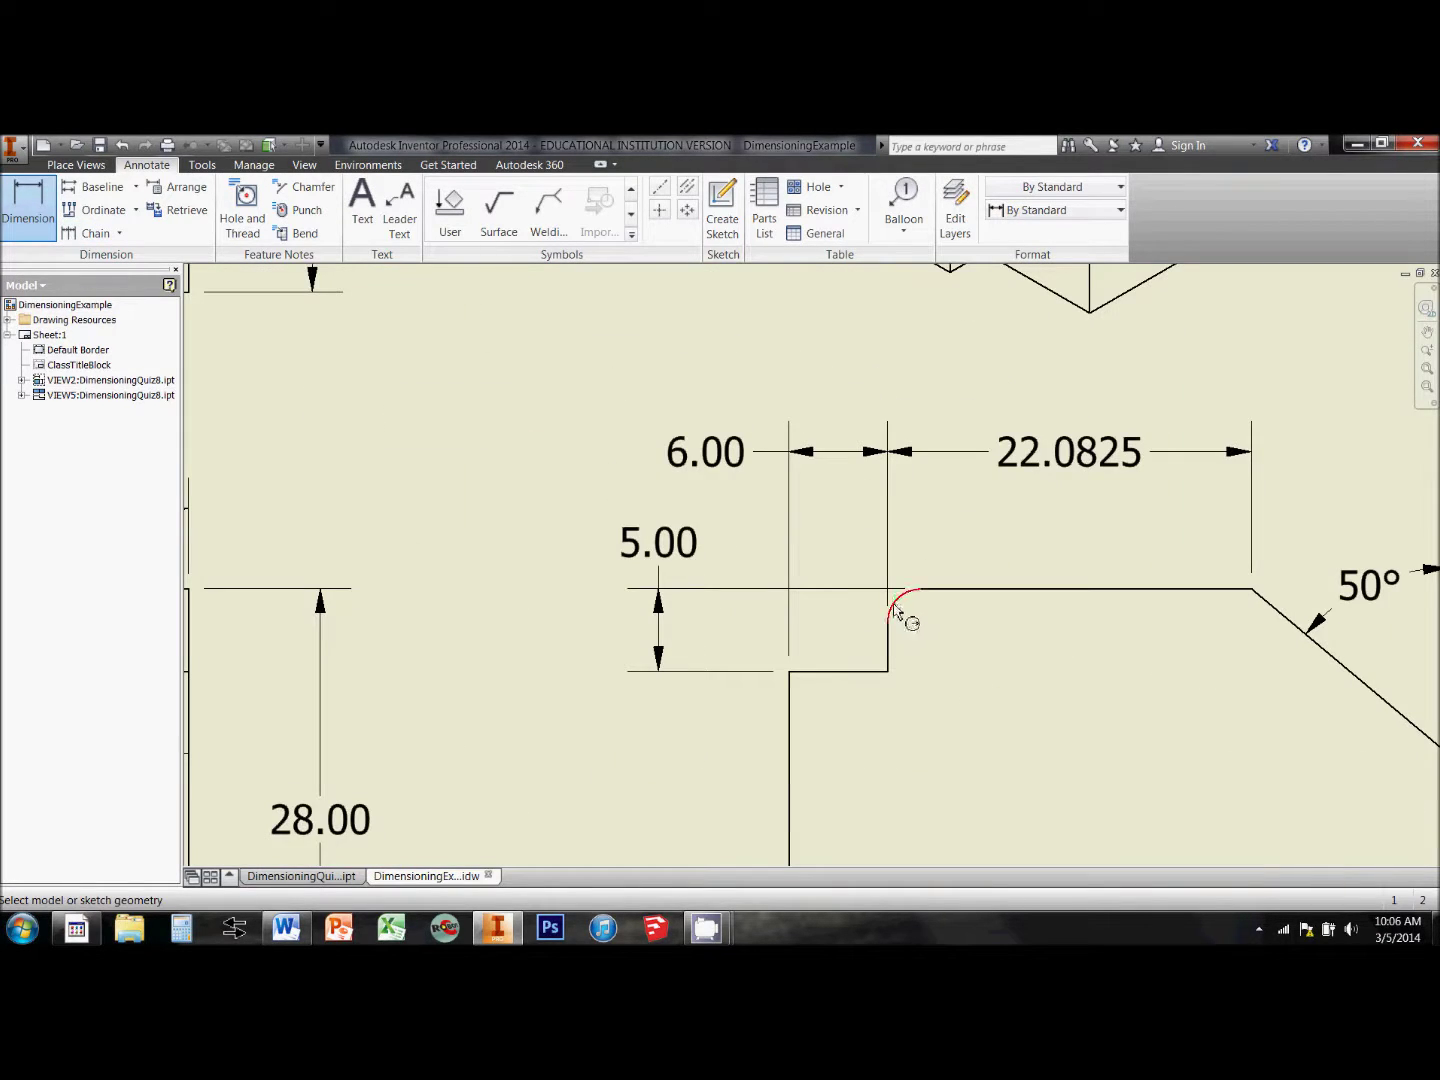
pyautogui.click(896, 610)
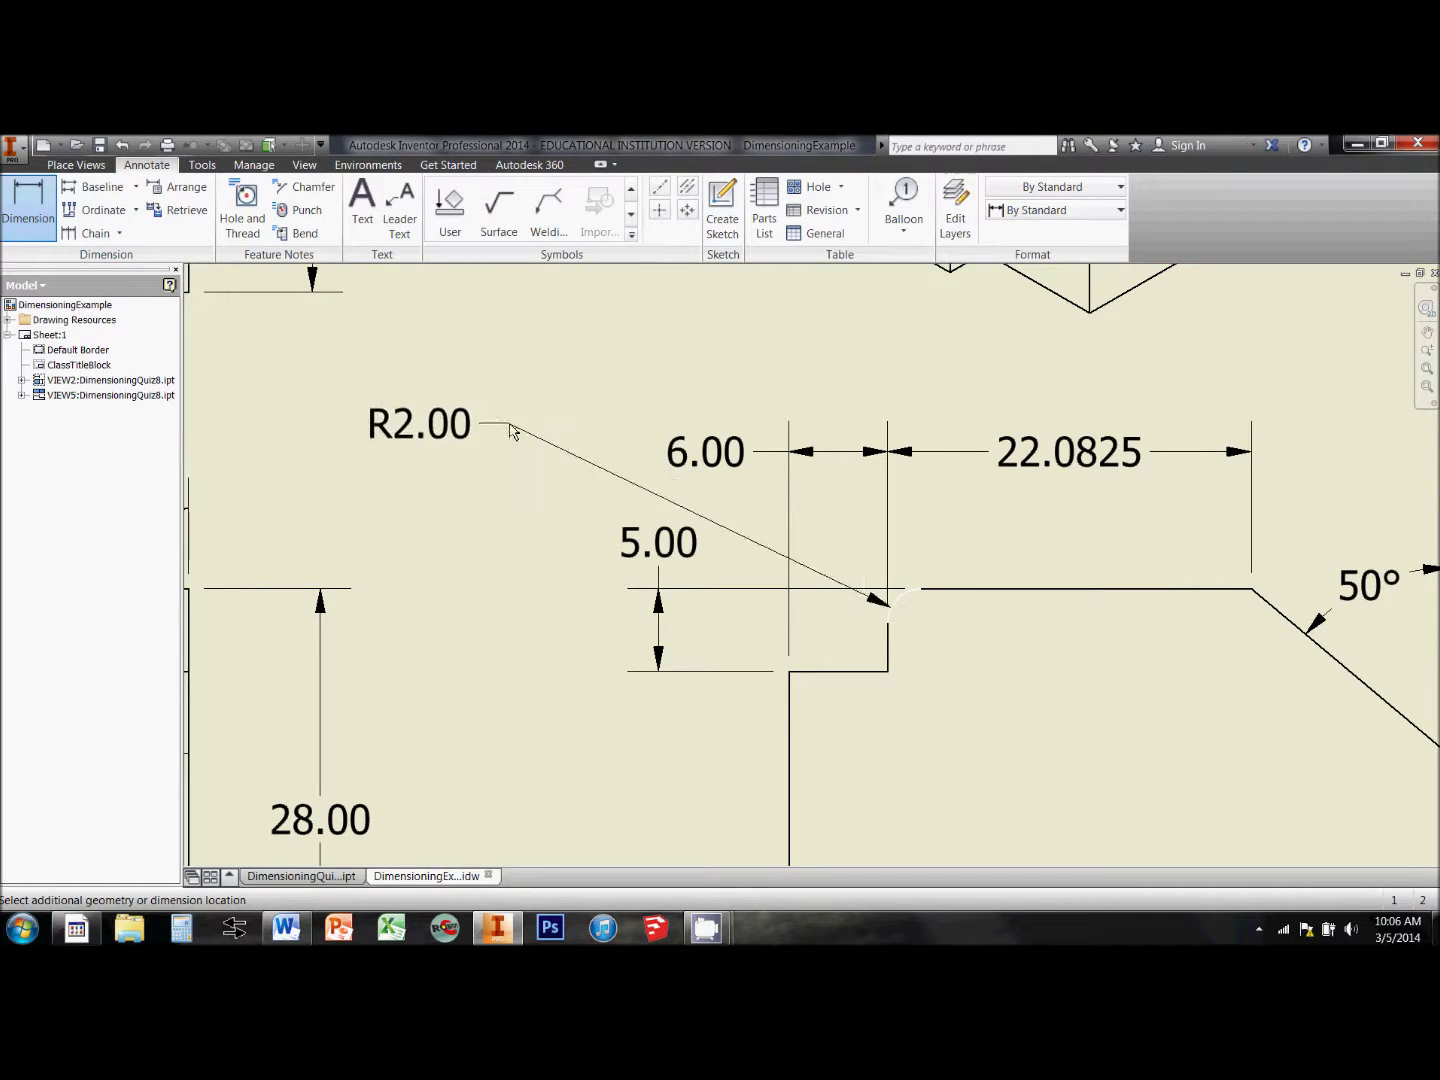
pyautogui.click(510, 430)
pyautogui.click(502, 508)
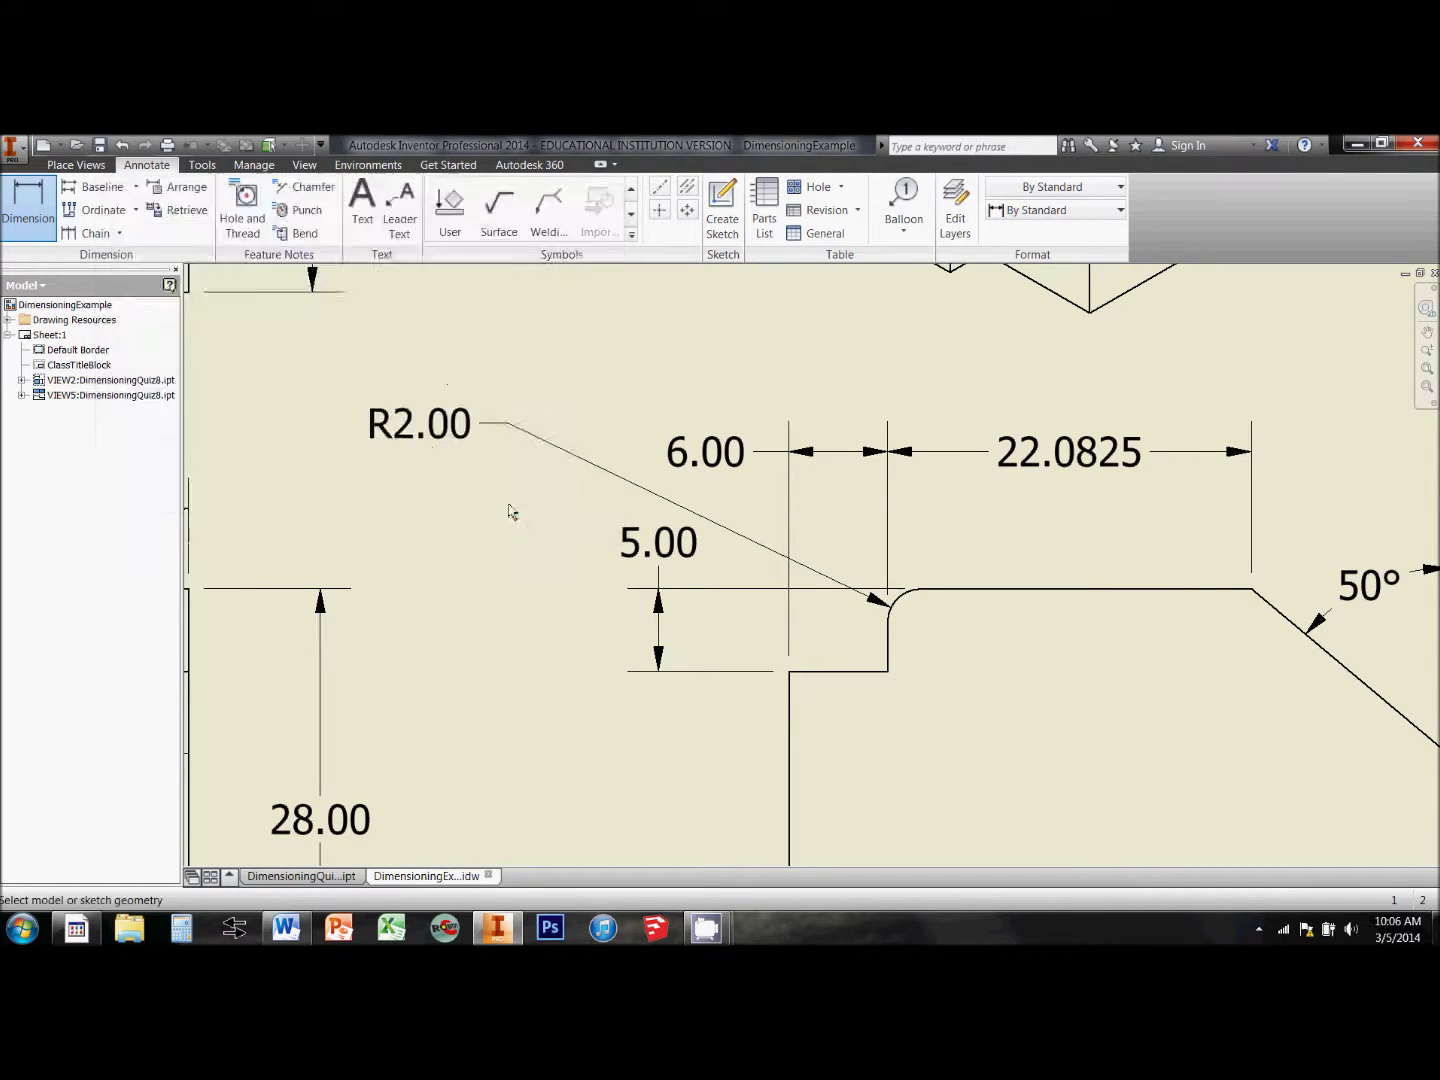
pyautogui.scroll(4, 513, 510)
pyautogui.scroll(2, 514, 510)
pyautogui.moveTo(518, 518); pyautogui.dragTo(751, 570, button='middle')
pyautogui.scroll(-3, 748, 570)
pyautogui.scroll(3, 752, 572)
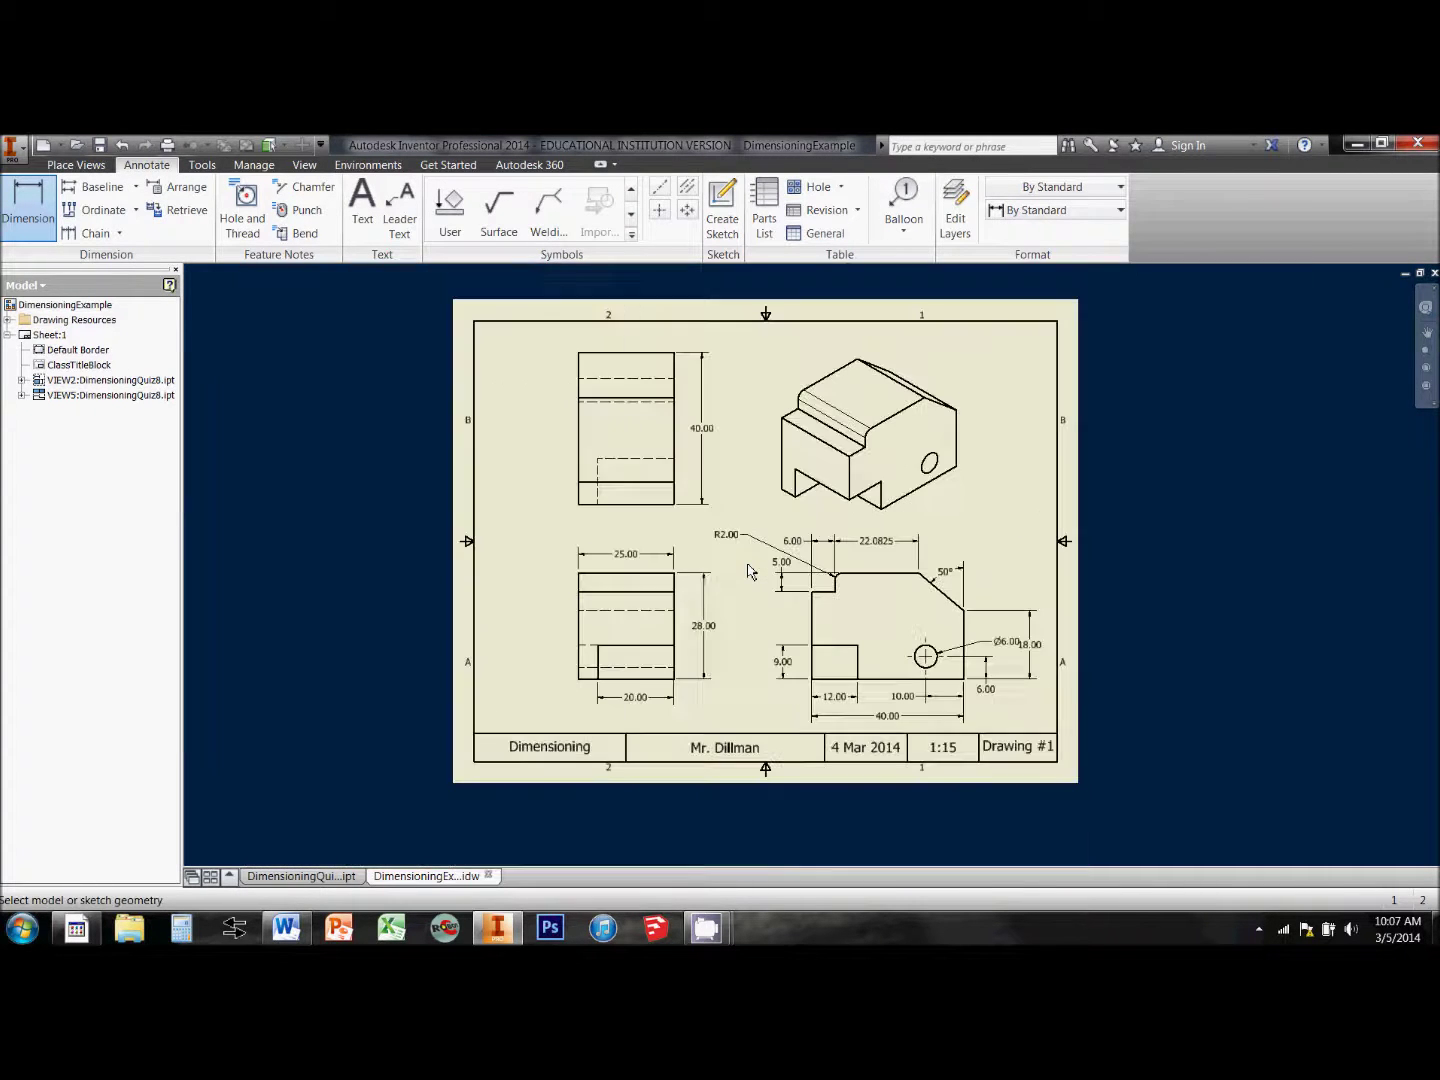